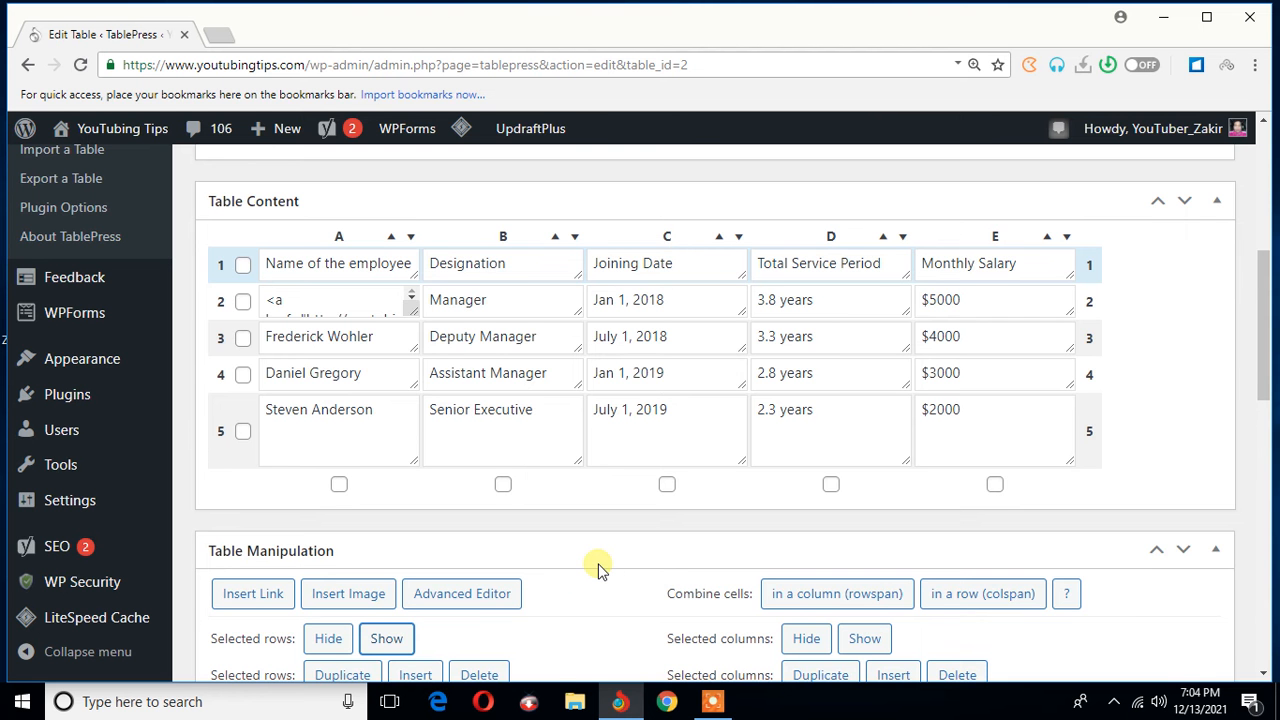
Step: Hide row 4, the Assistant Manager's row, in the Employees table
scroll(605, 550, down, 2)
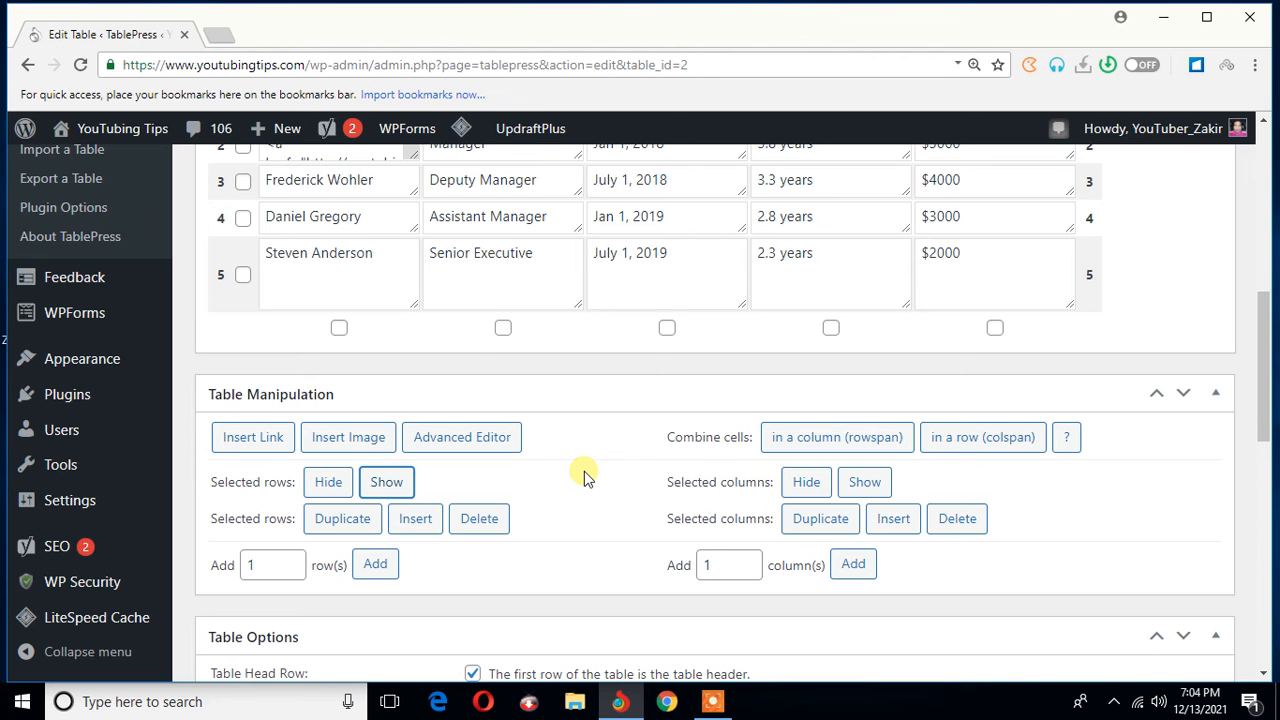
click(244, 219)
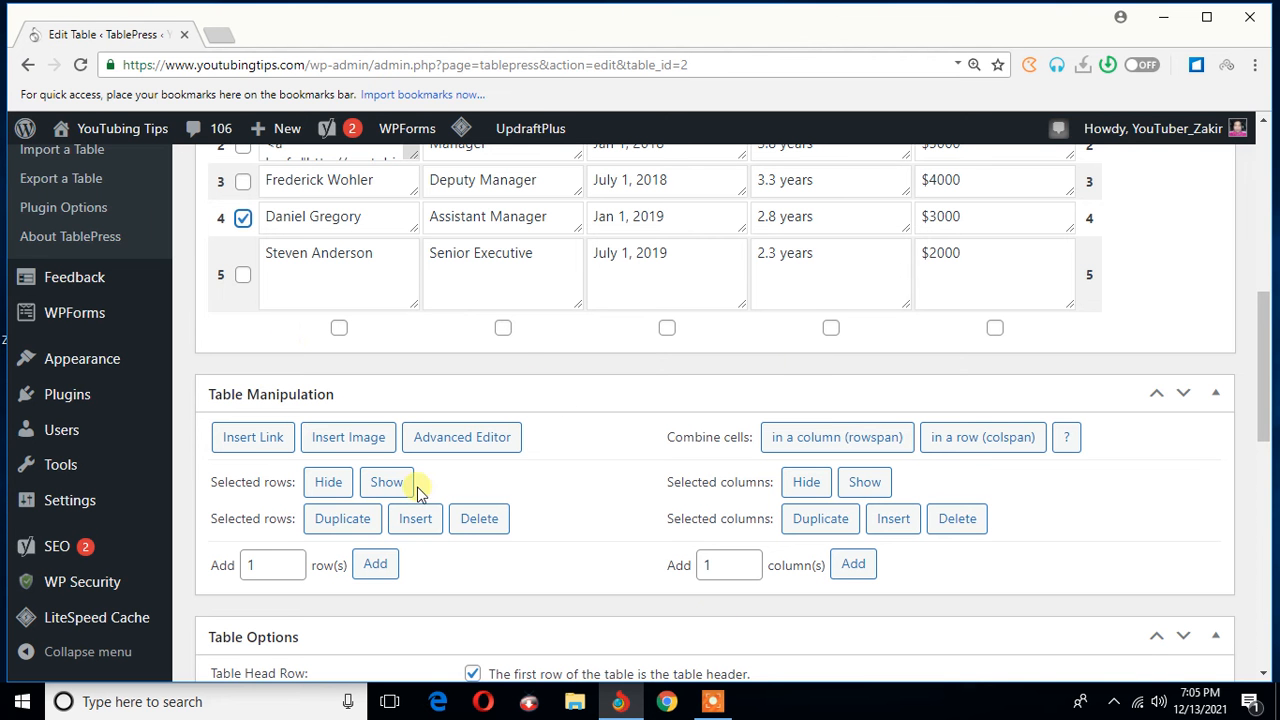
click(386, 482)
click(326, 483)
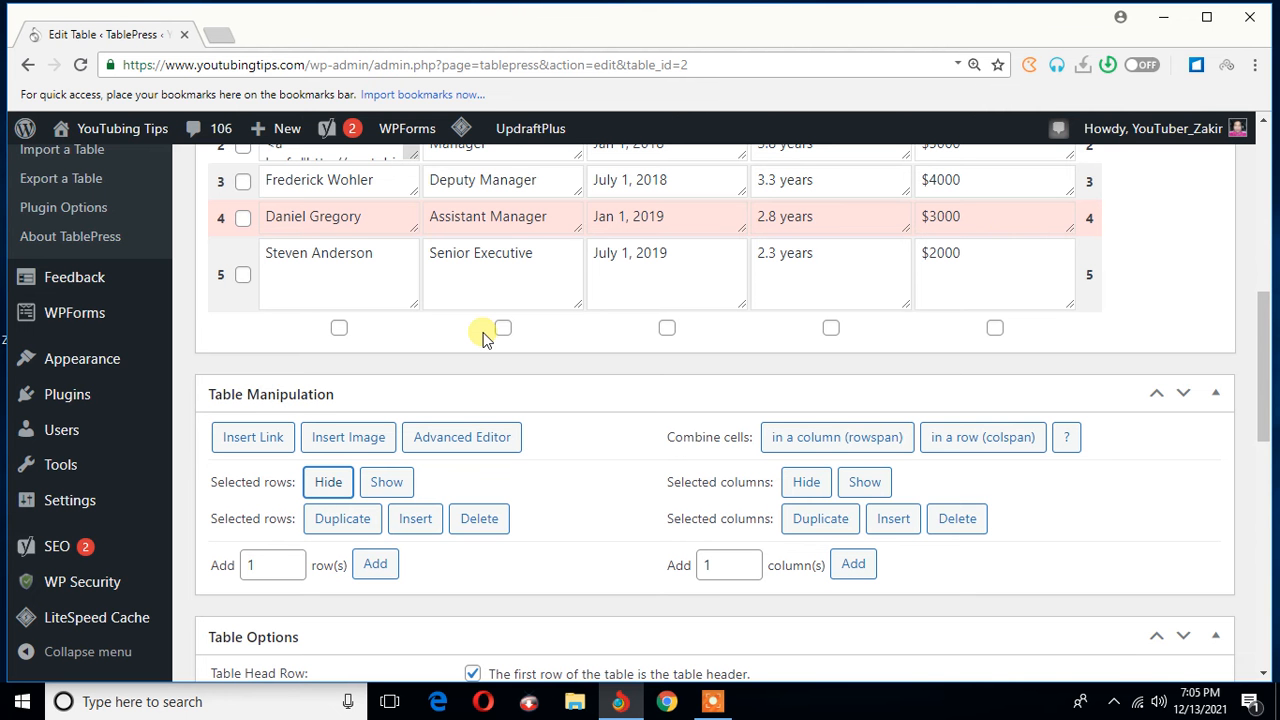
Step: Preview the Employees table to check how the hidden row affects it, and close the preview
scroll(466, 374, up, 2)
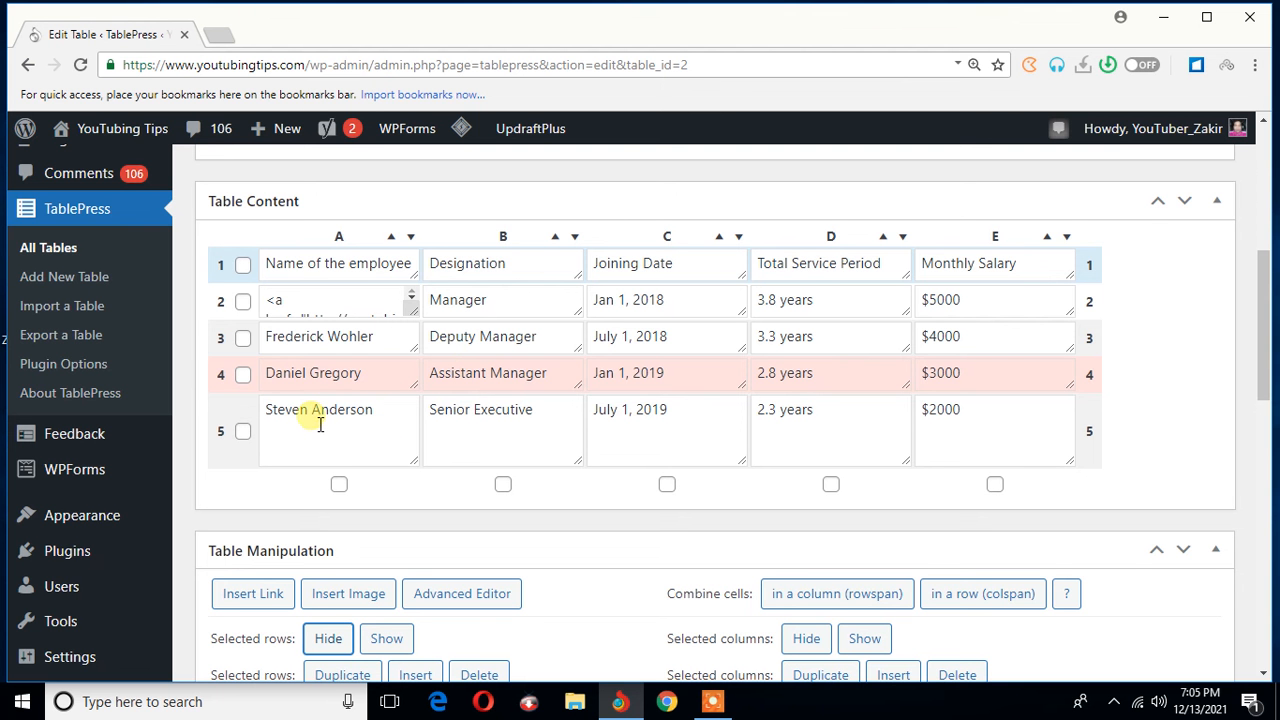
scroll(311, 415, up, 5)
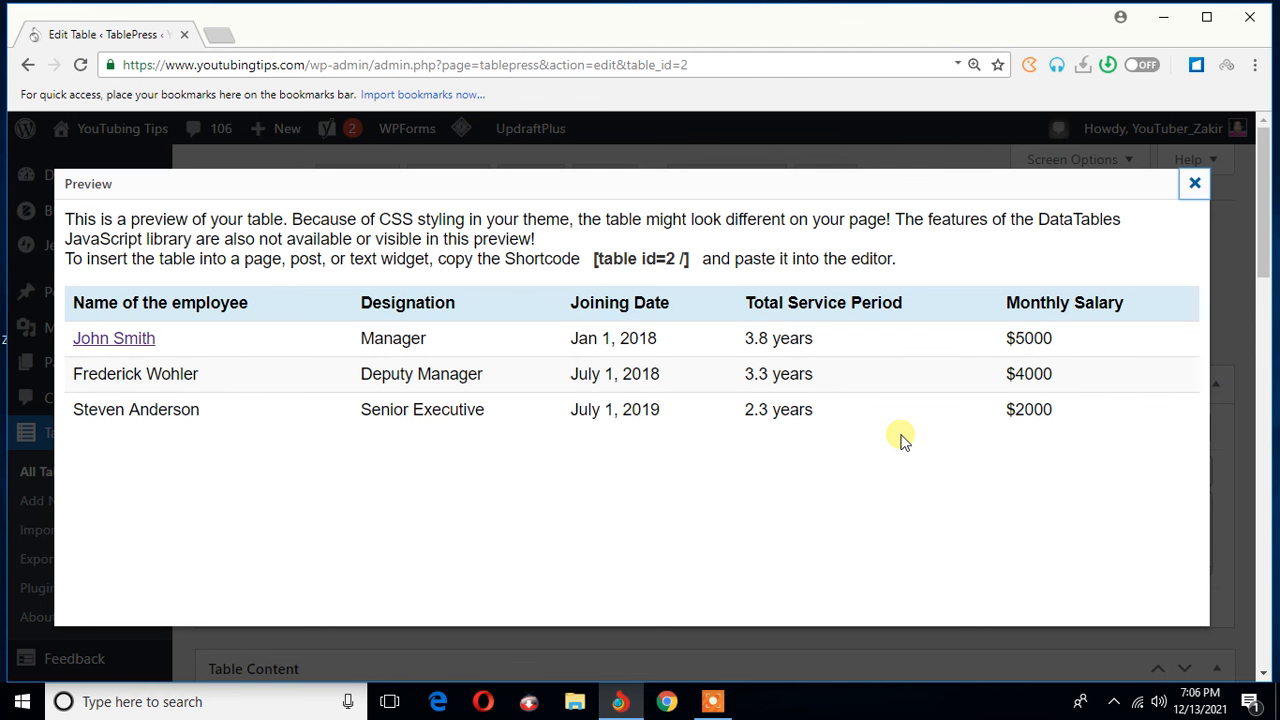
key(Escape)
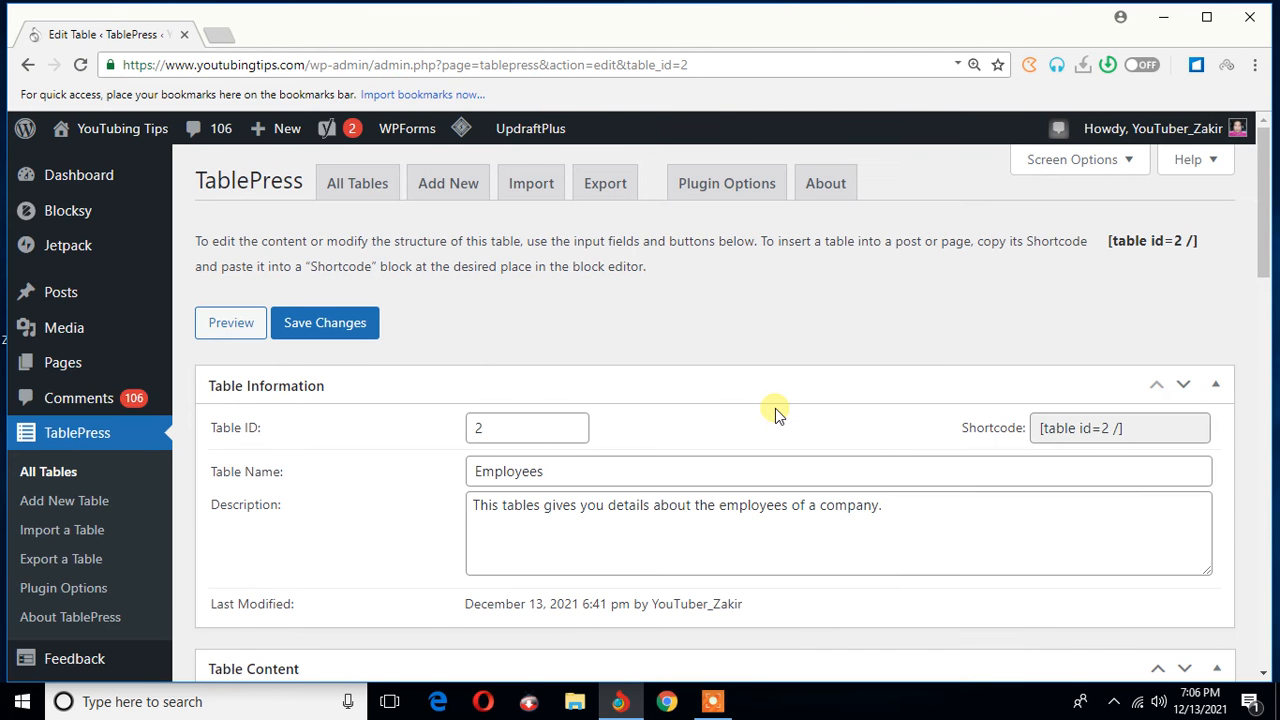
Step: Hide column C (Joining Date) in the Employees table
scroll(783, 416, down, 1)
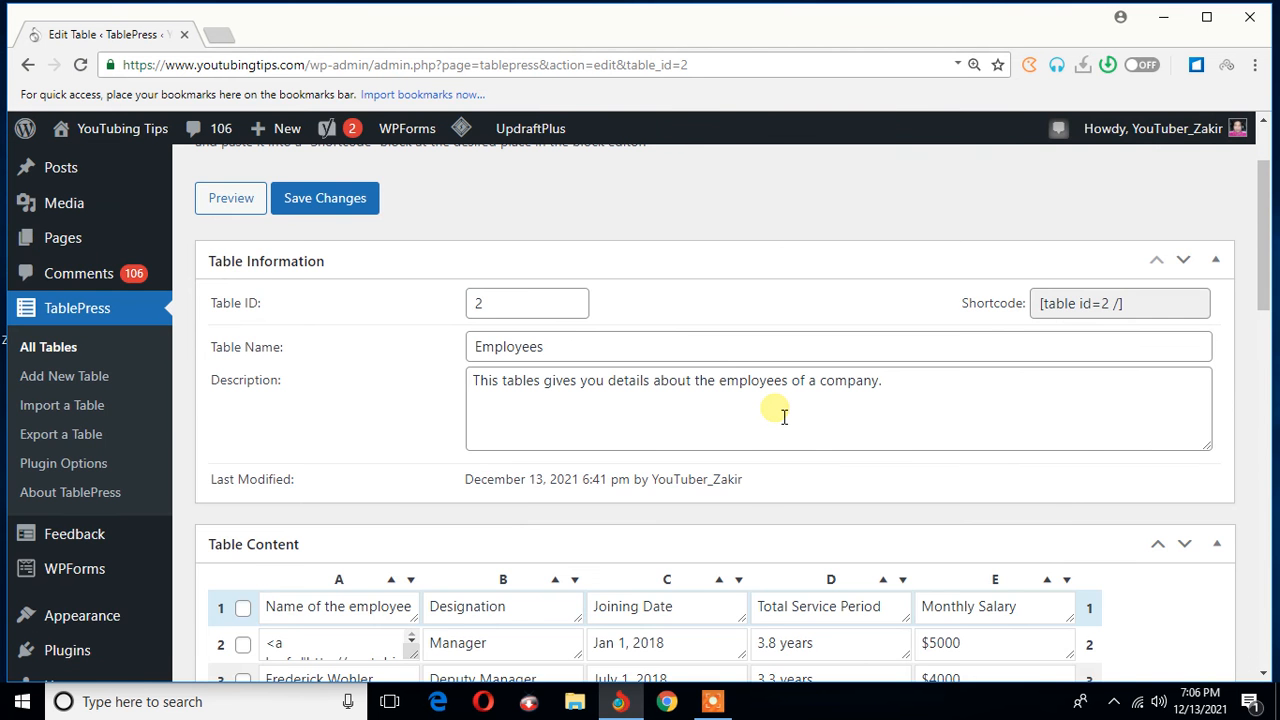
scroll(783, 416, down, 3)
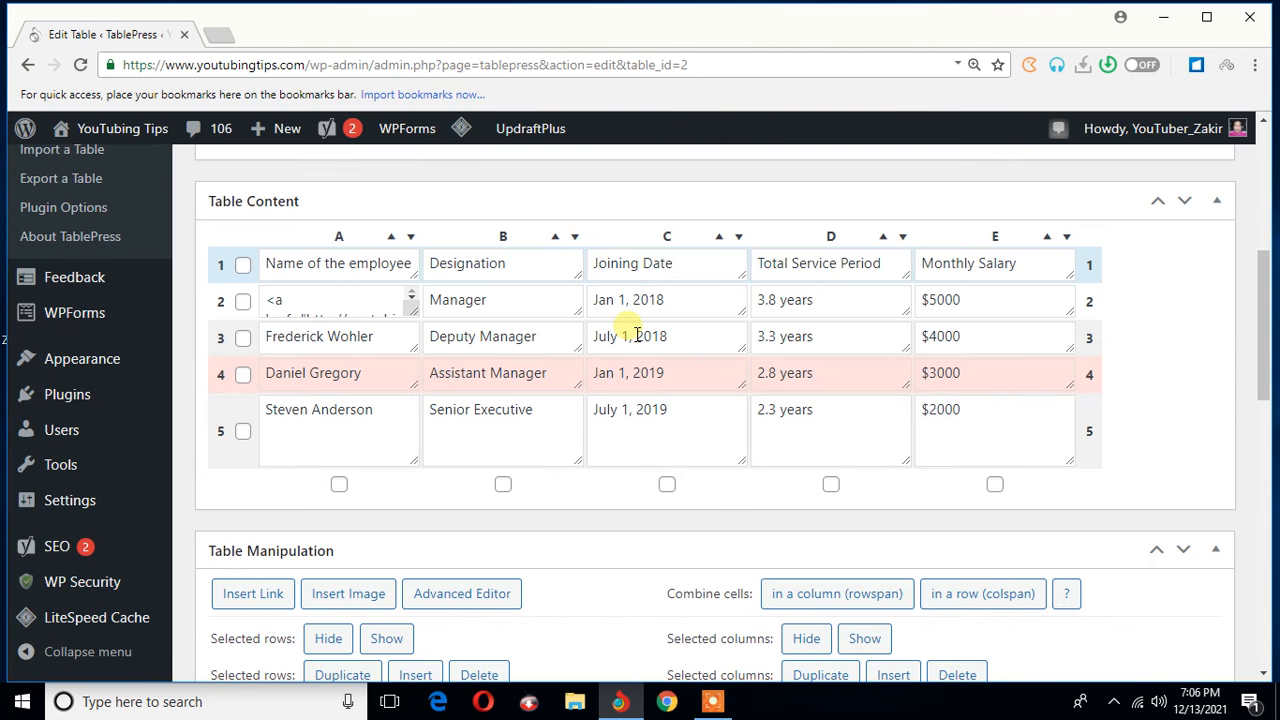
click(667, 485)
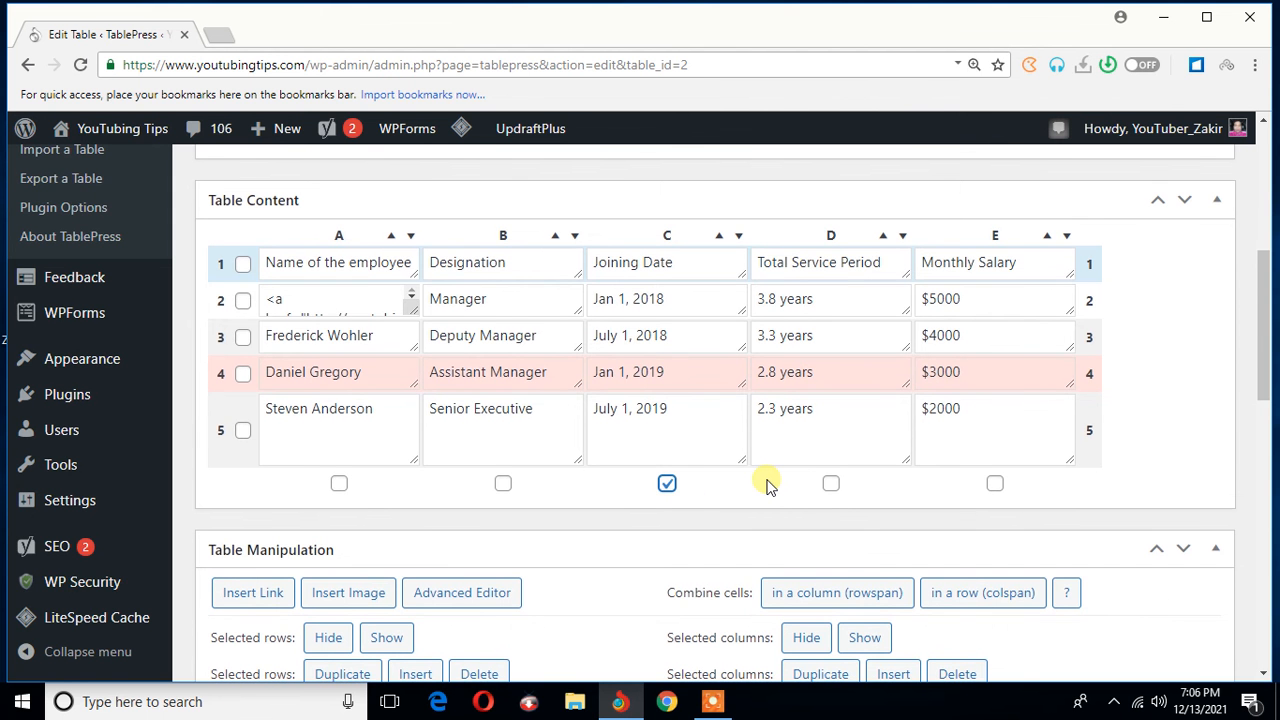
scroll(685, 266, down, 2)
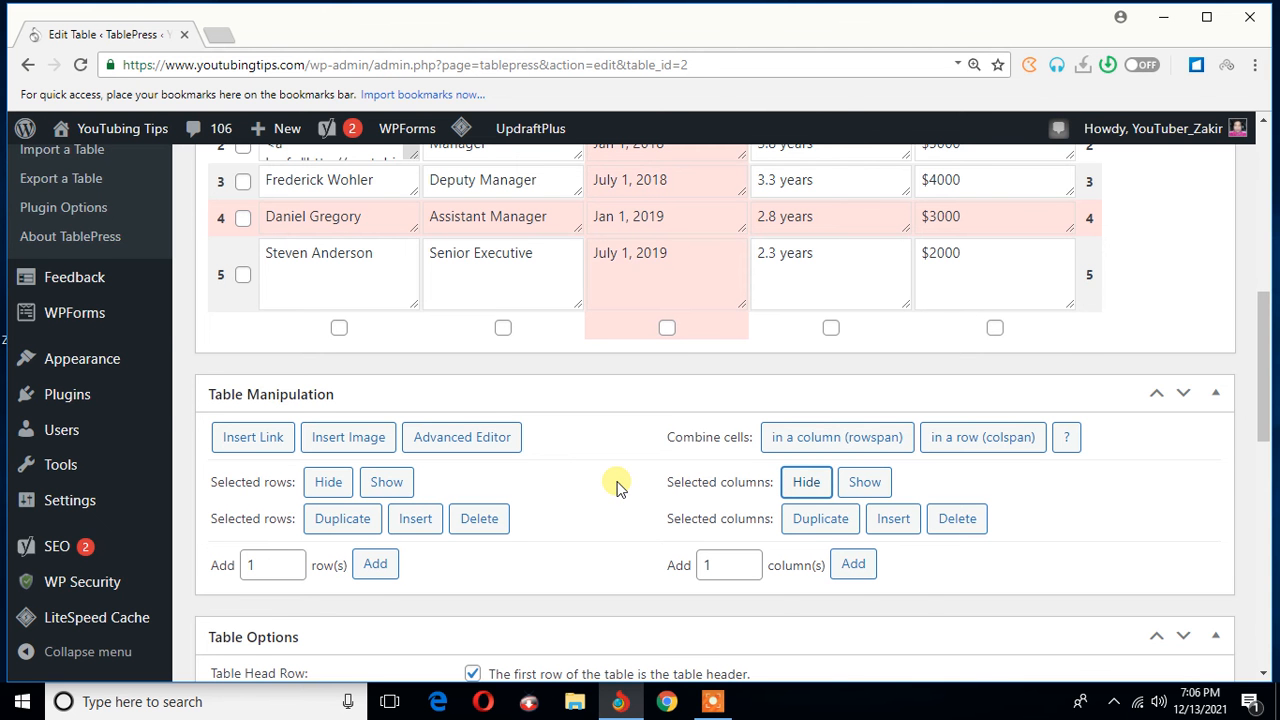
scroll(590, 480, up, 3)
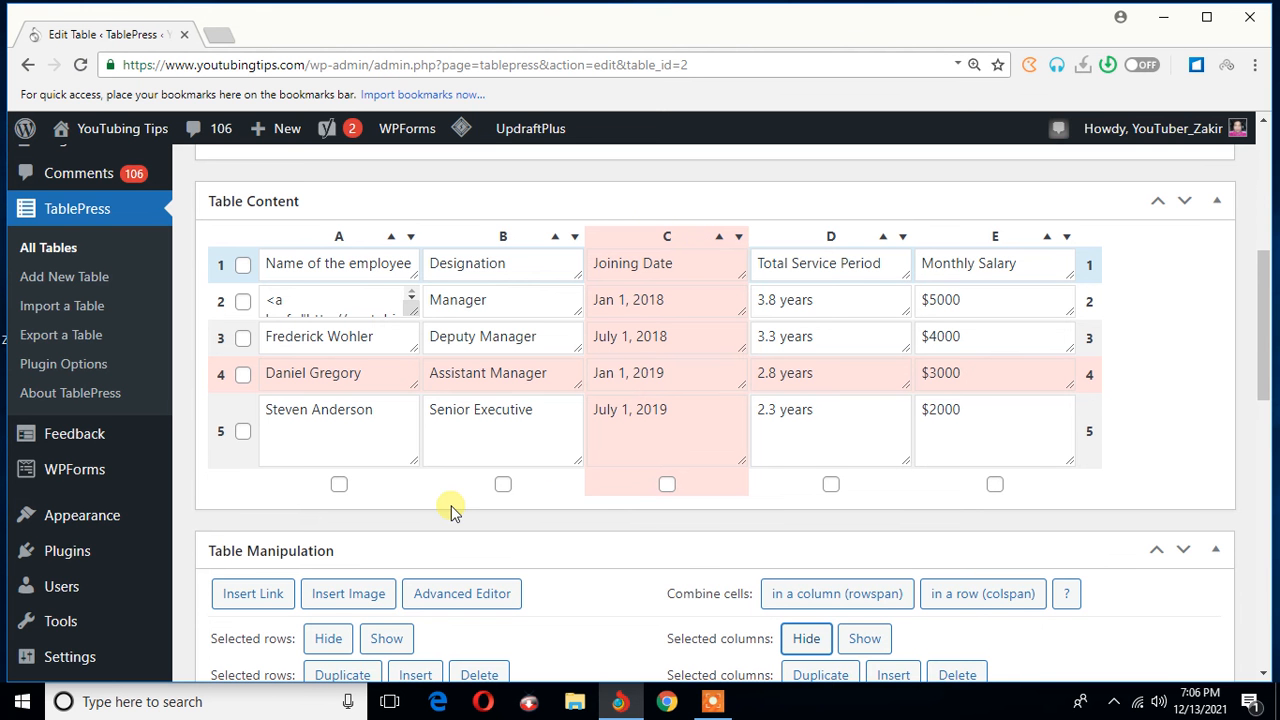
scroll(450, 510, up, 5)
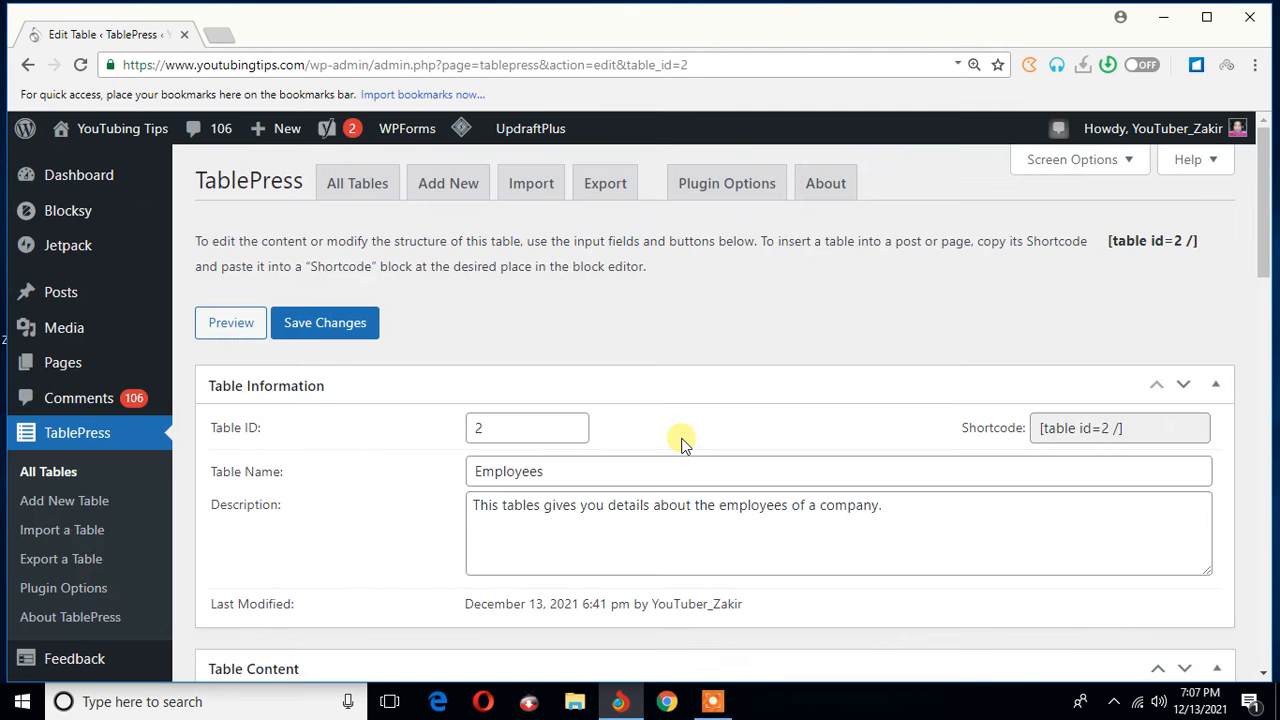
Step: Show the hidden row 4 and the hidden column C (Joining Date) again
scroll(680, 441, down, 3)
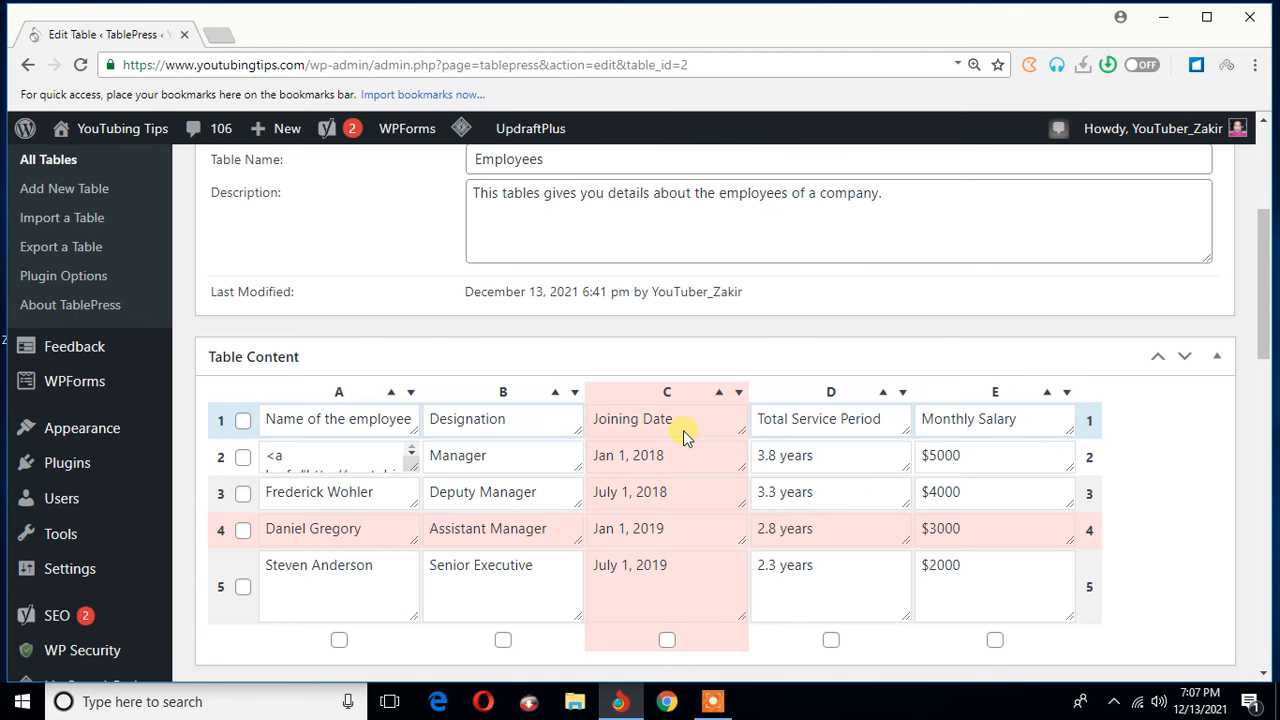
scroll(683, 430, down, 2)
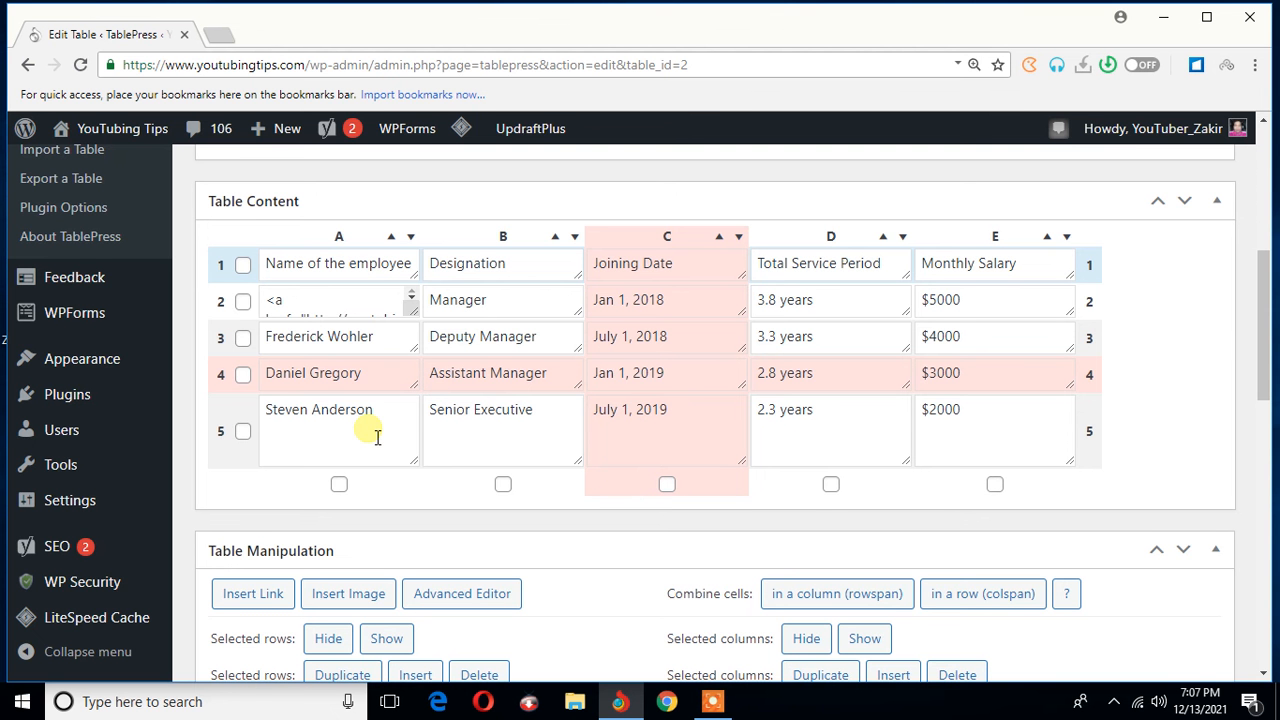
click(242, 375)
click(243, 375)
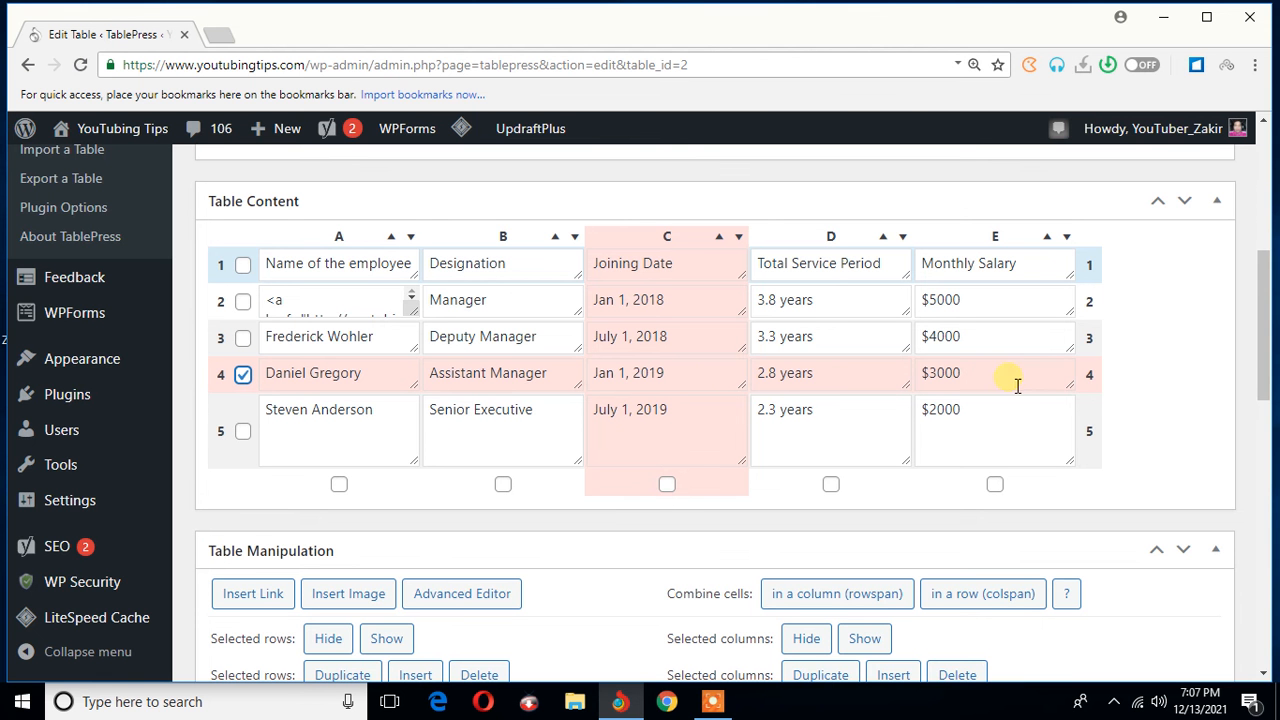
click(667, 484)
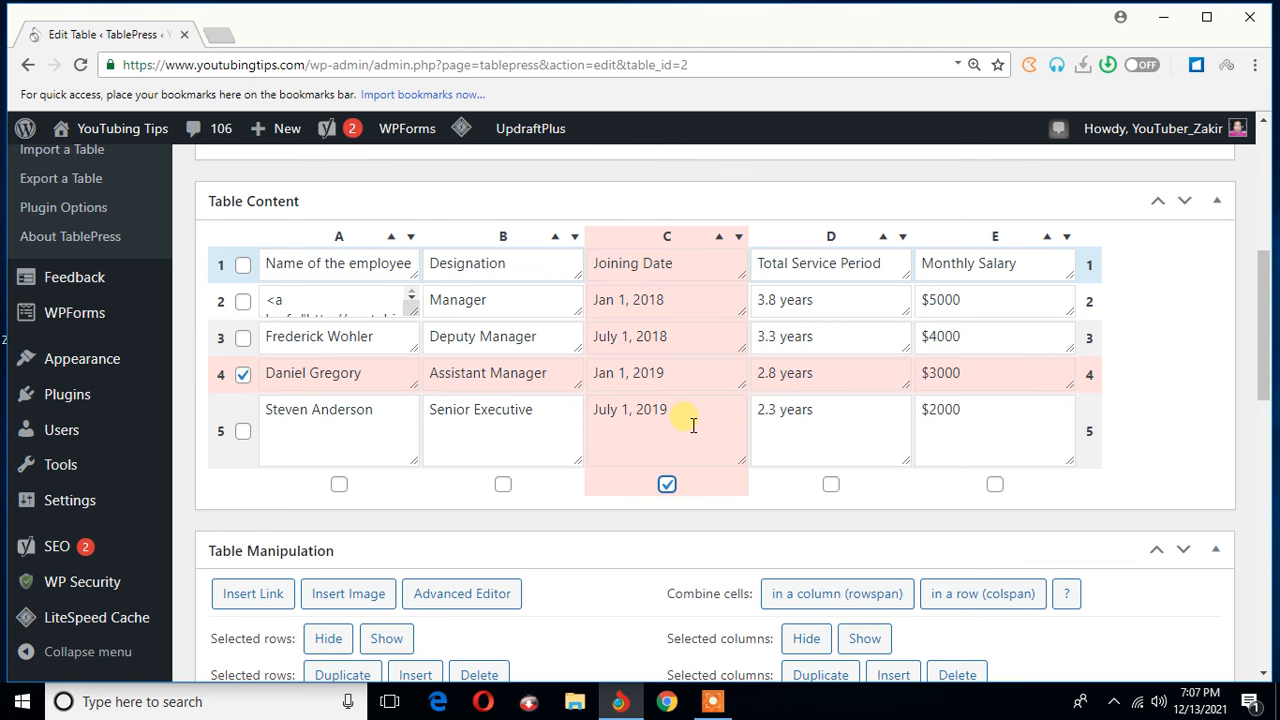
scroll(680, 420, down, 2)
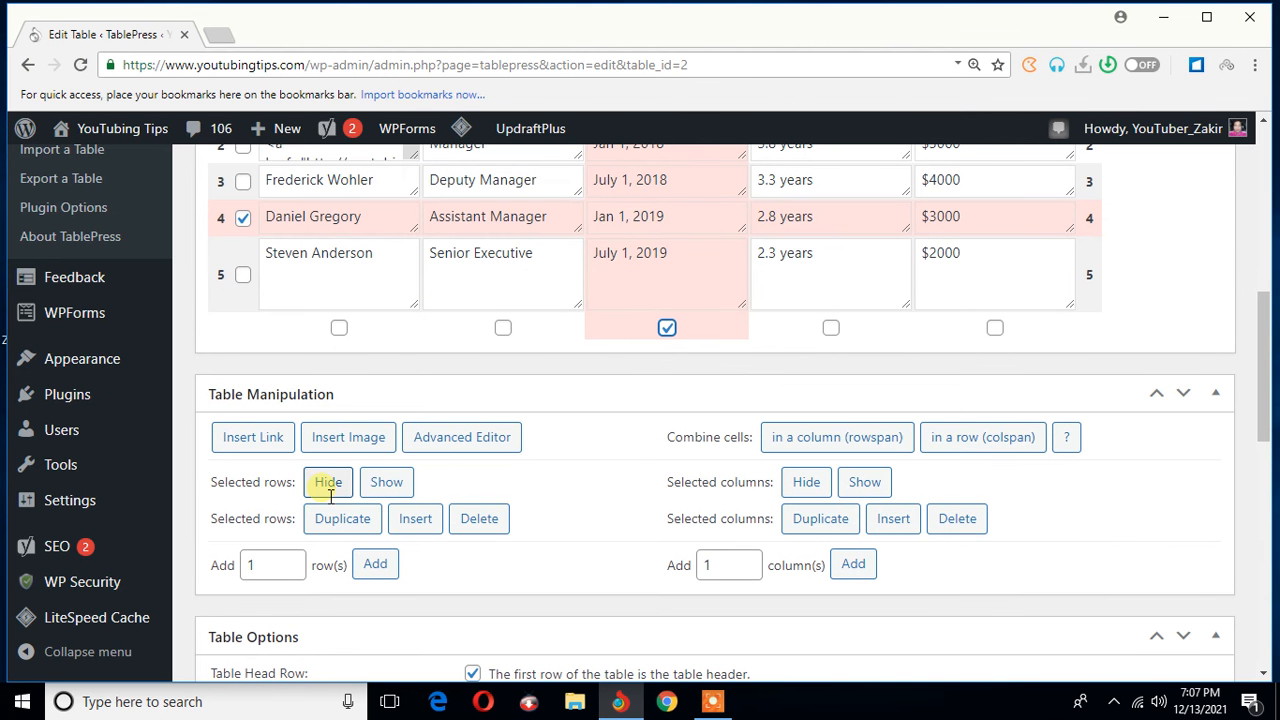
click(388, 484)
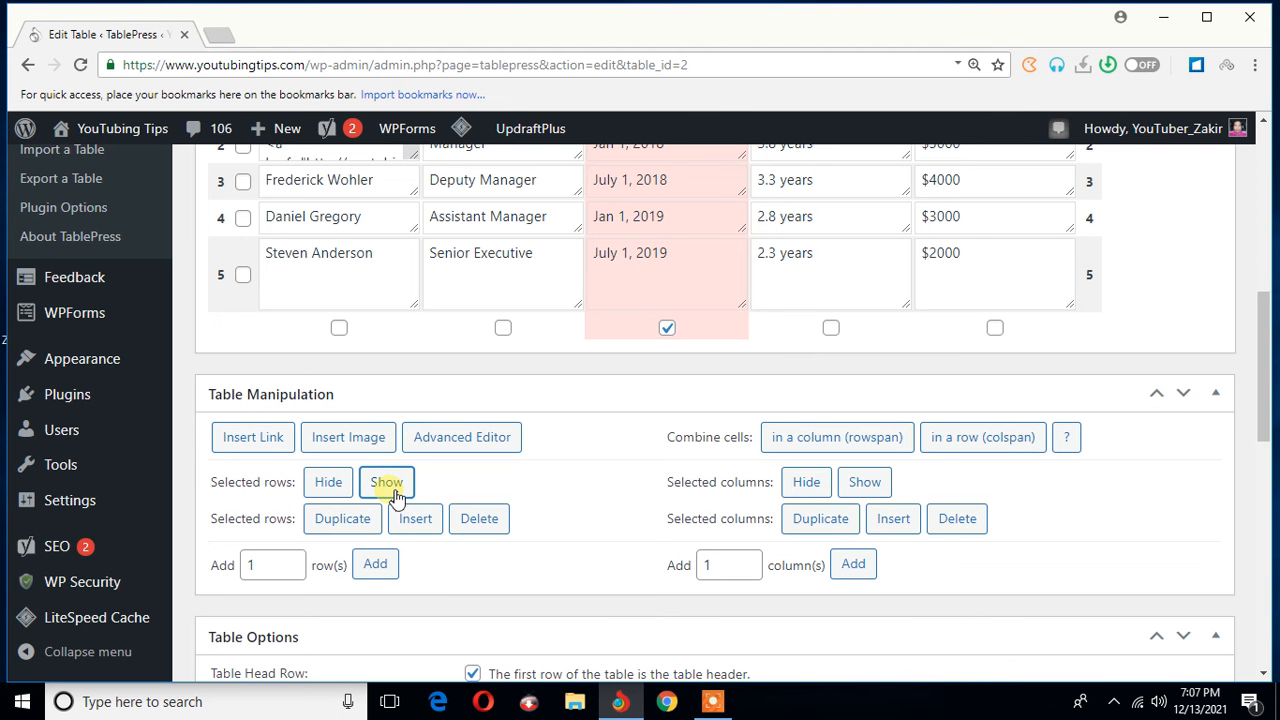
click(865, 484)
click(865, 484)
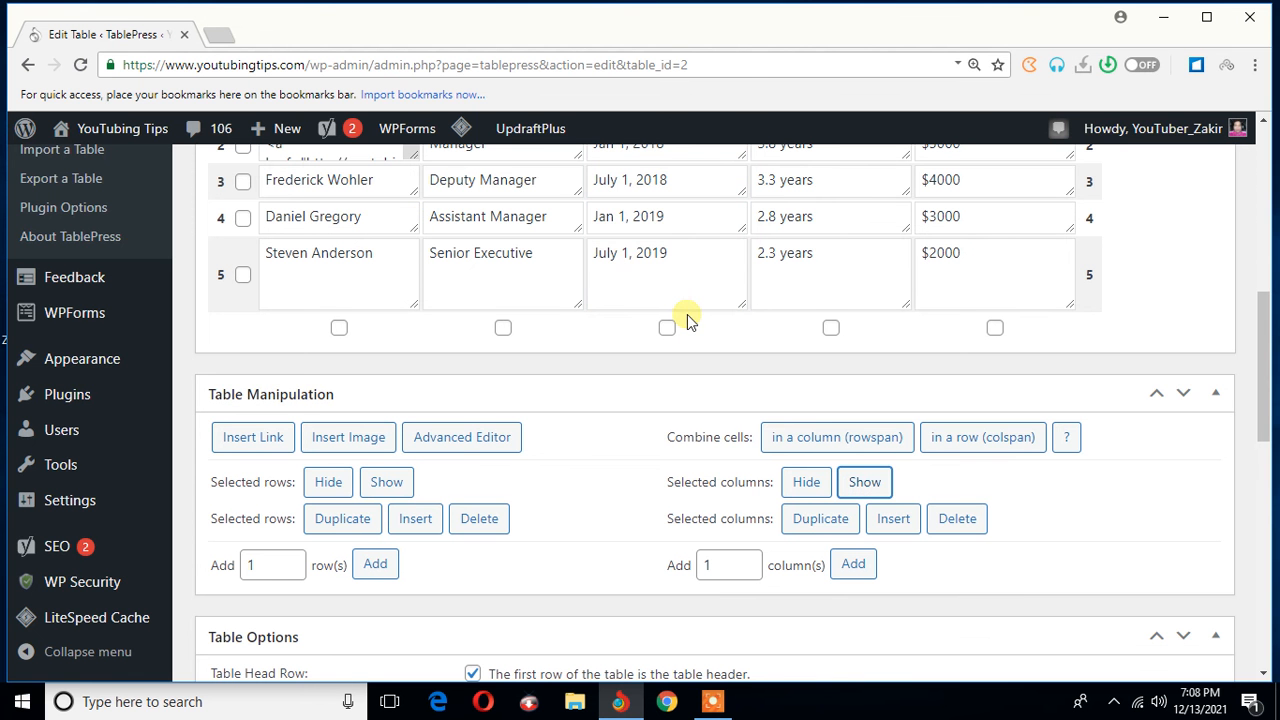
Step: Preview the Employees table to check the restored row and column, and close the preview
scroll(692, 323, up, 2)
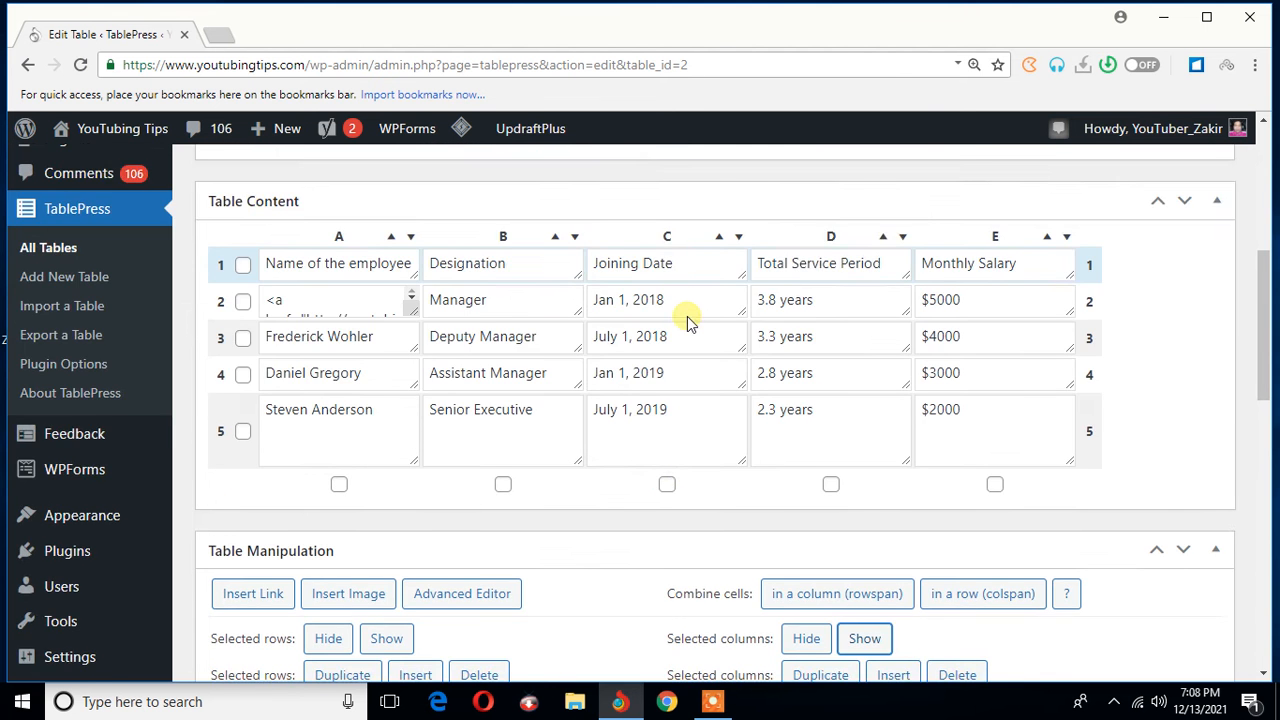
scroll(688, 322, up, 2)
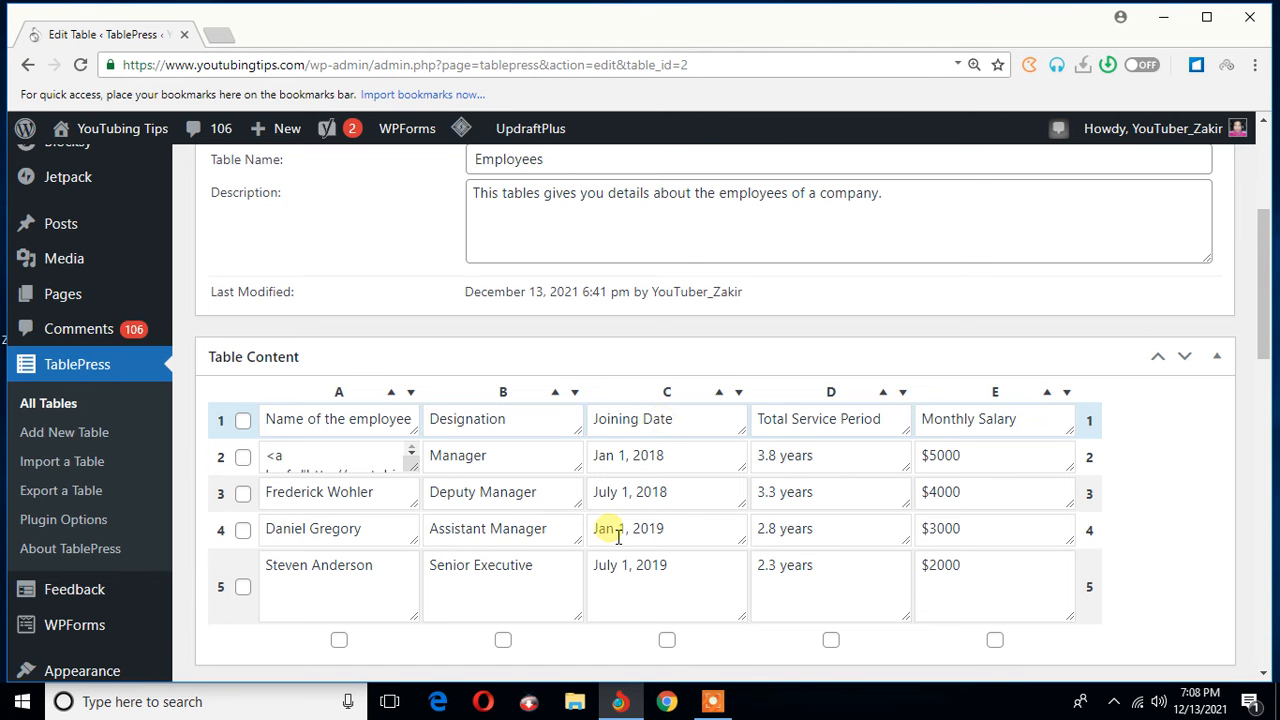
scroll(560, 515, up, 3)
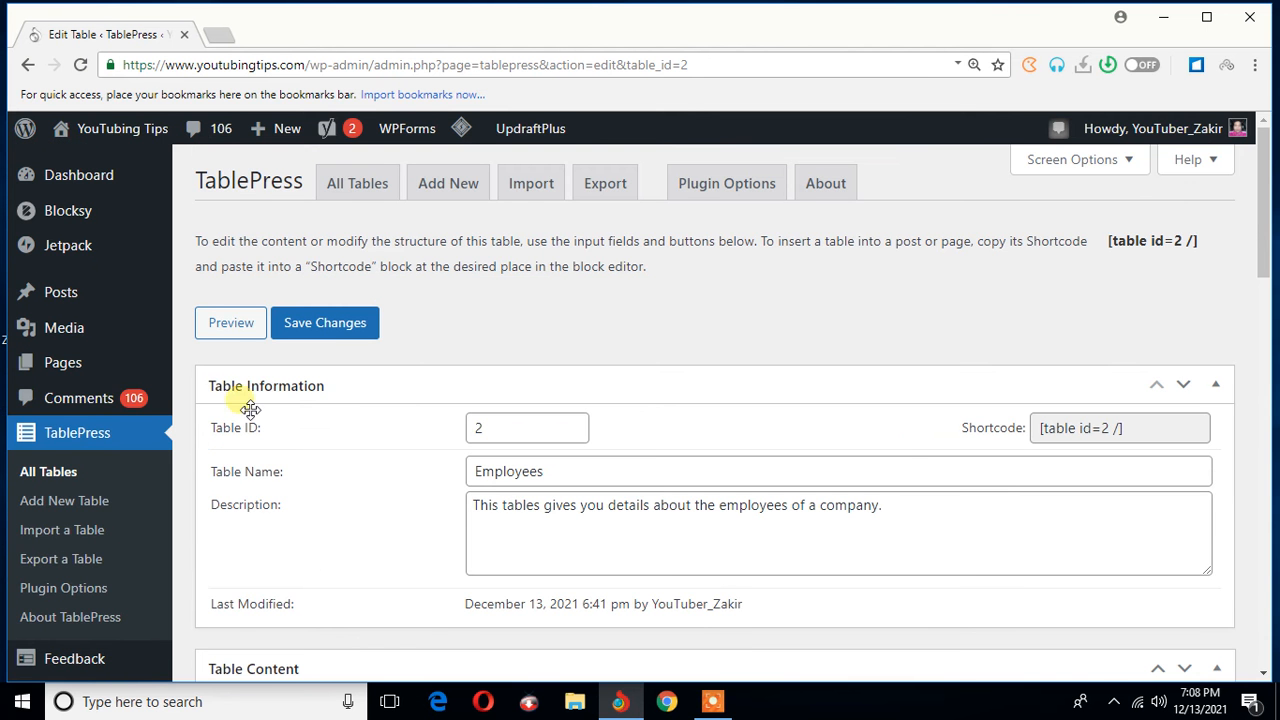
click(240, 324)
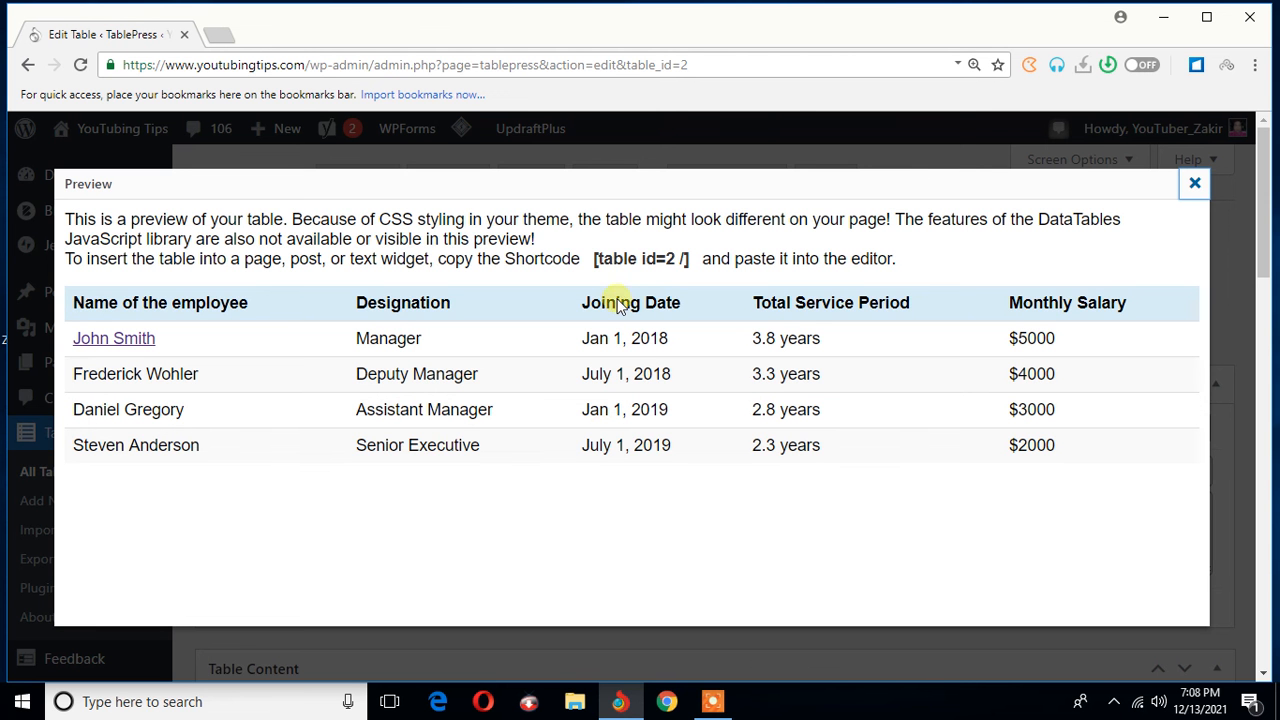
click(1195, 185)
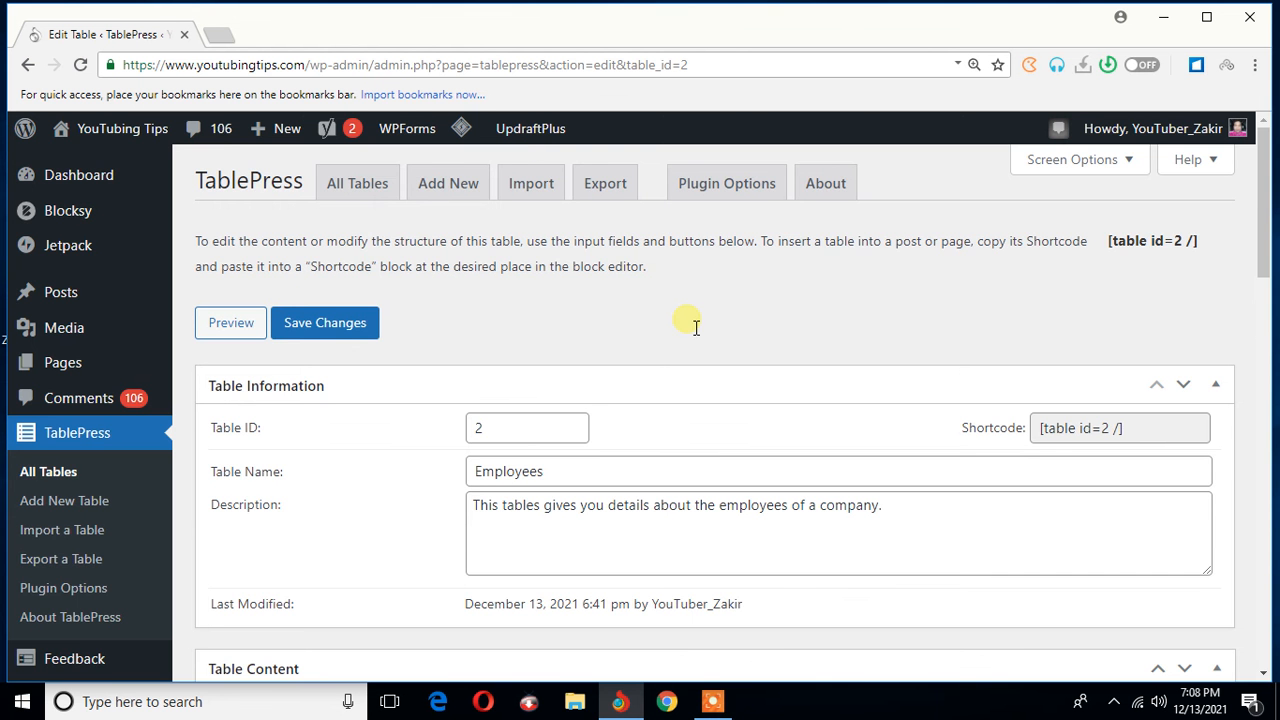
scroll(689, 318, down, 3)
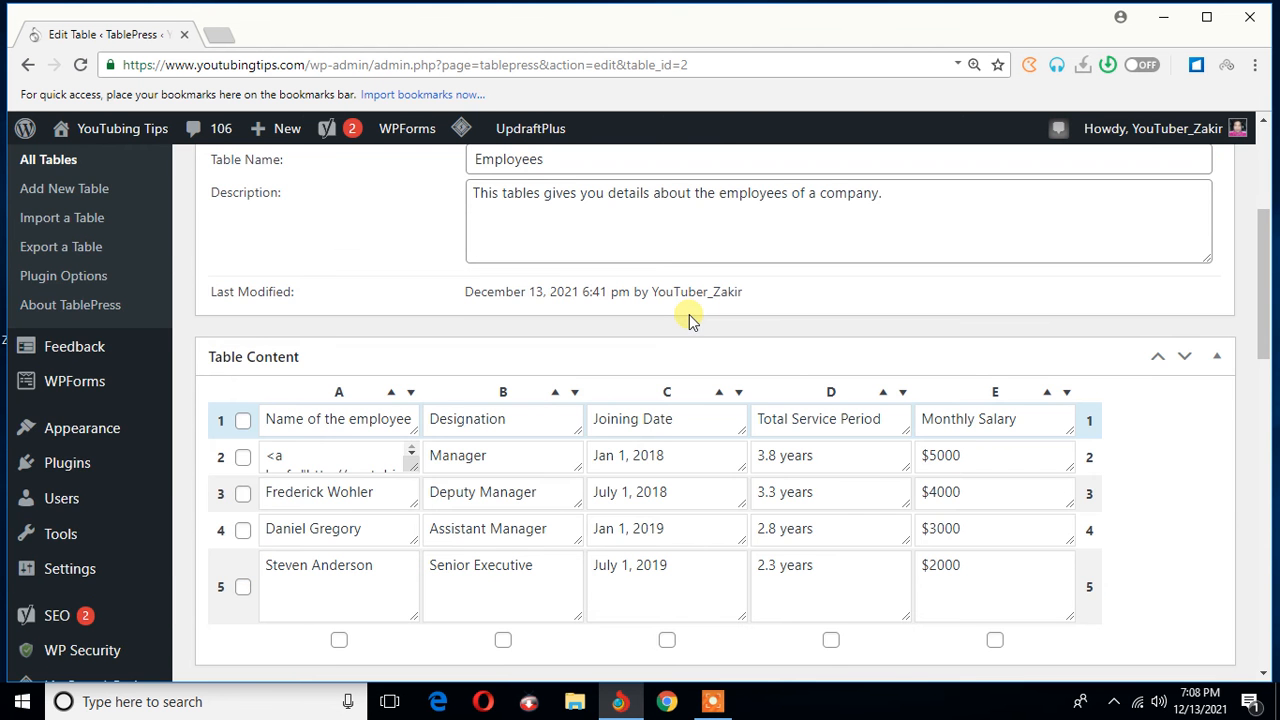
scroll(693, 320, down, 2)
scroll(694, 321, down, 2)
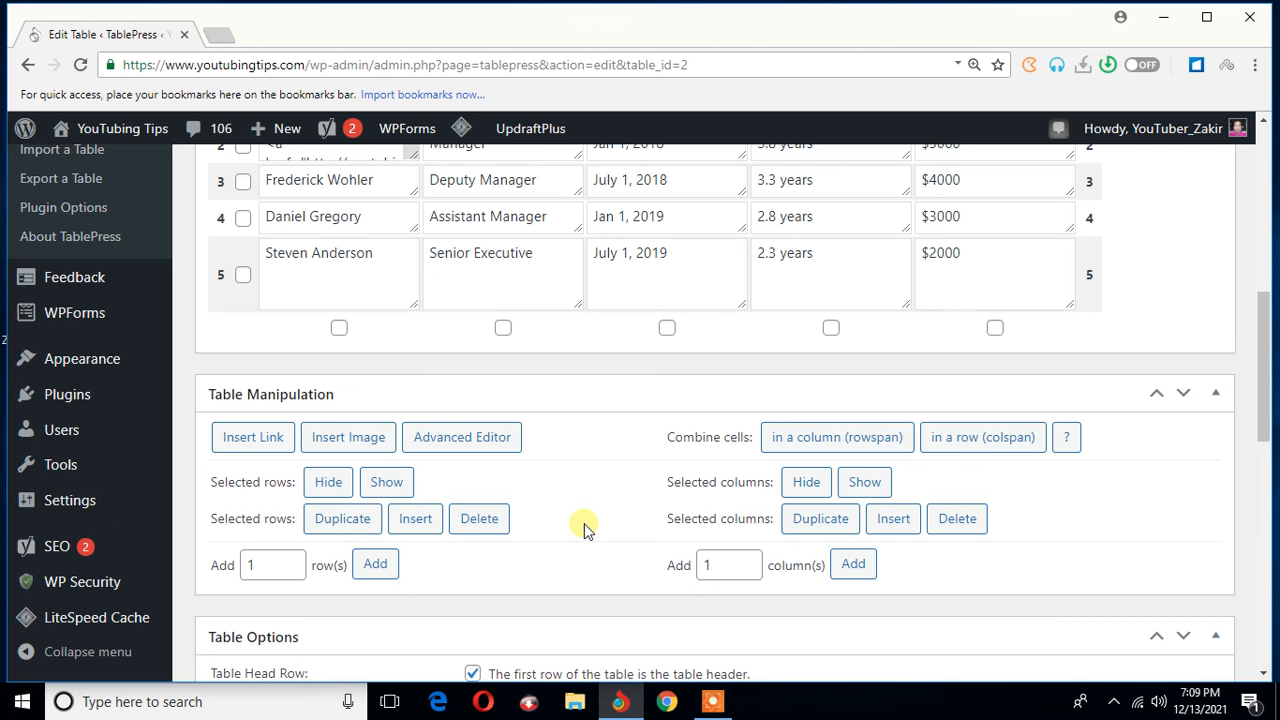
click(716, 702)
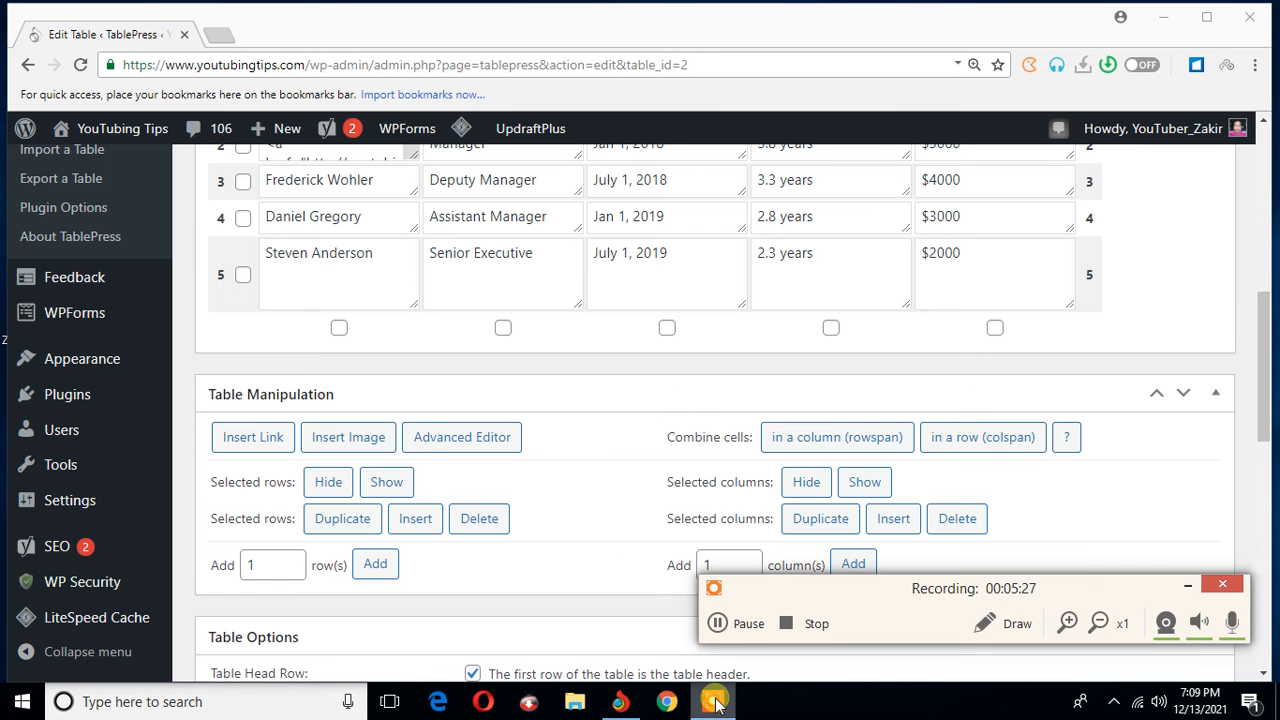
click(1187, 585)
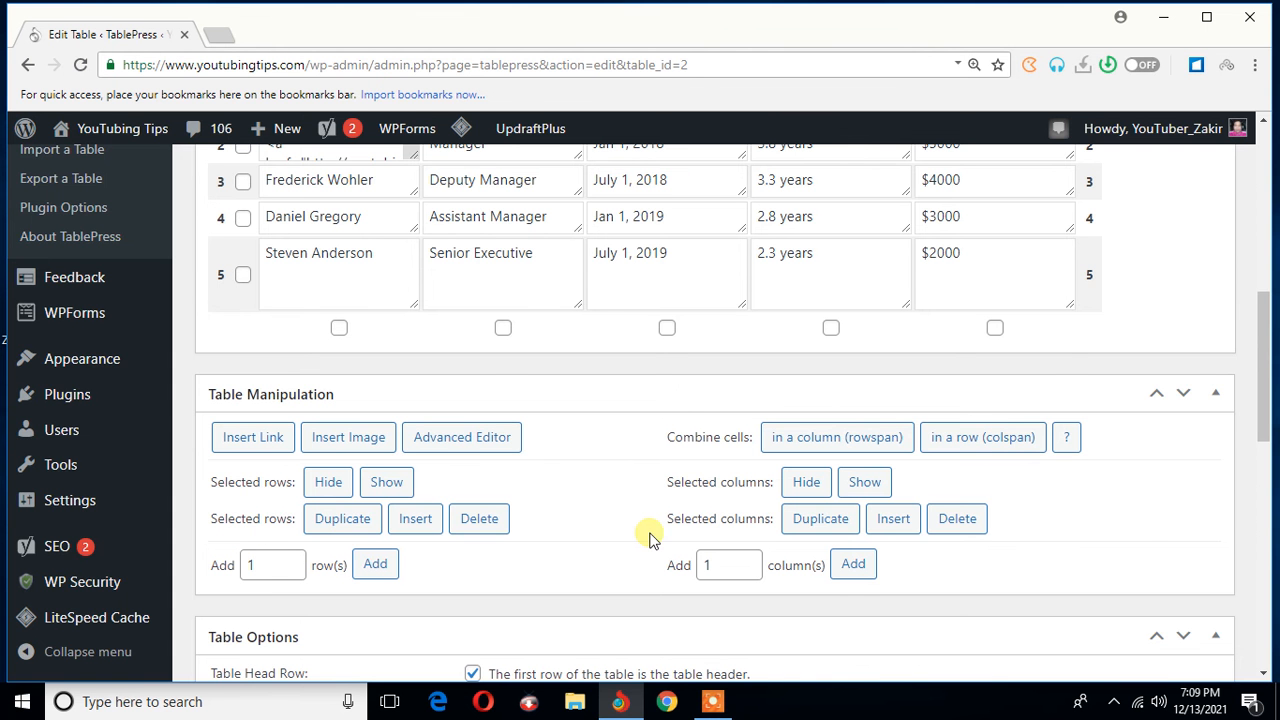
Step: Duplicate row 5, the Senior Executive's row, in the Employees table
scroll(648, 538, up, 2)
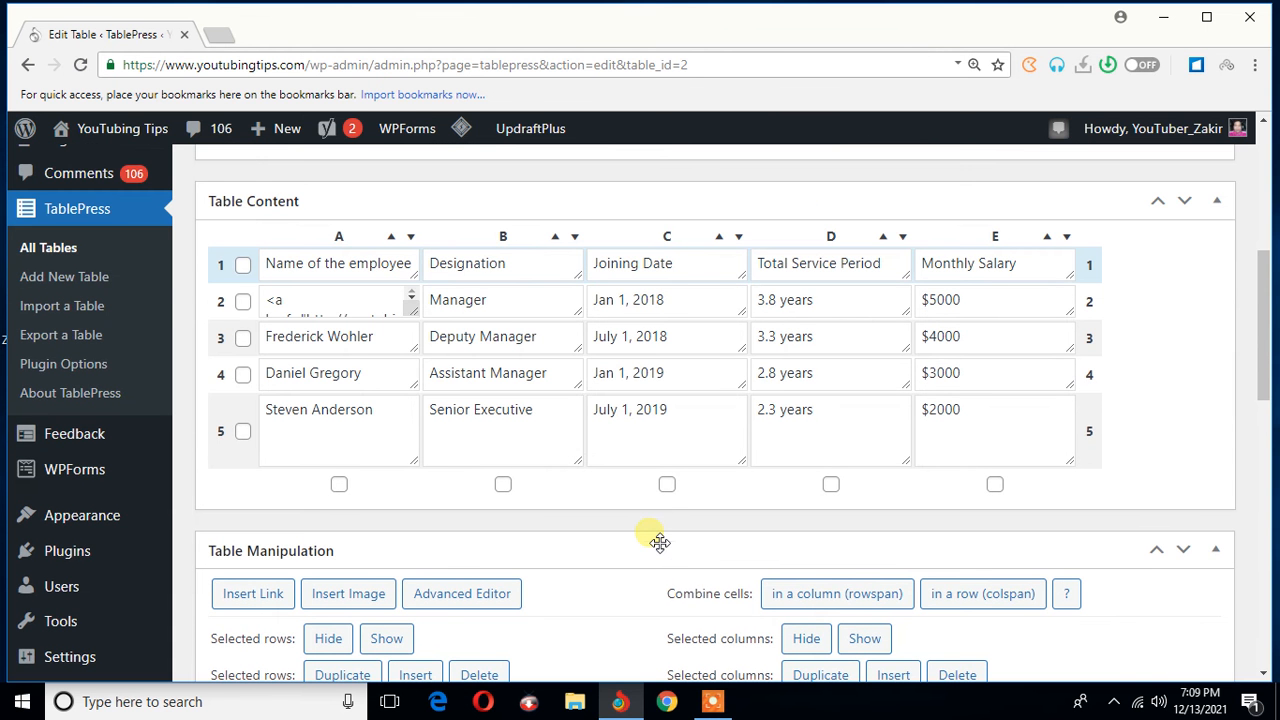
click(245, 432)
click(245, 432)
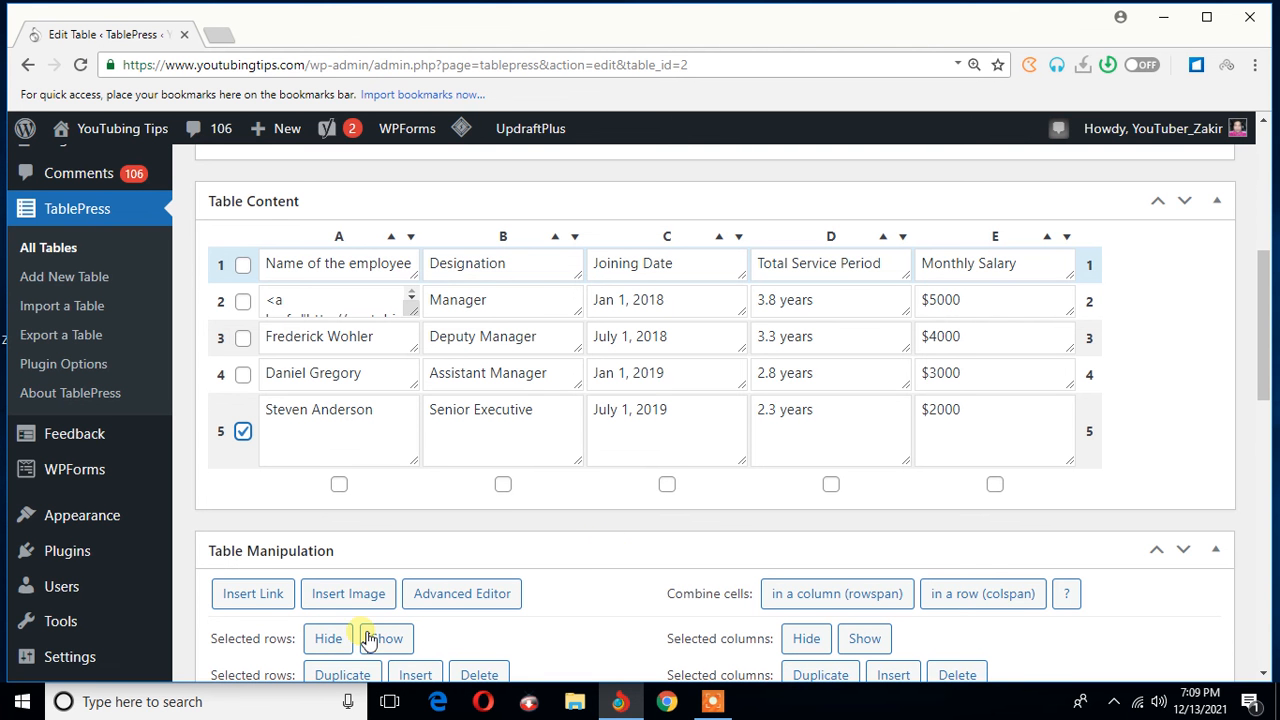
scroll(583, 531, down, 2)
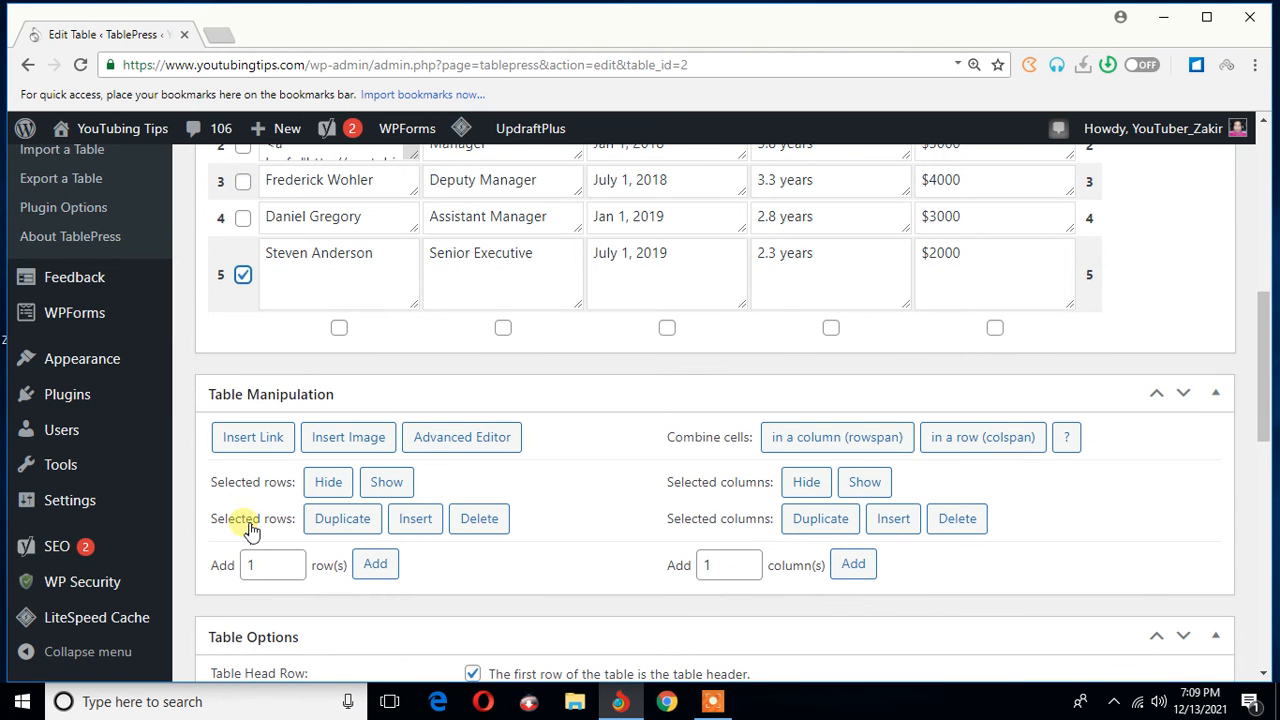
click(343, 522)
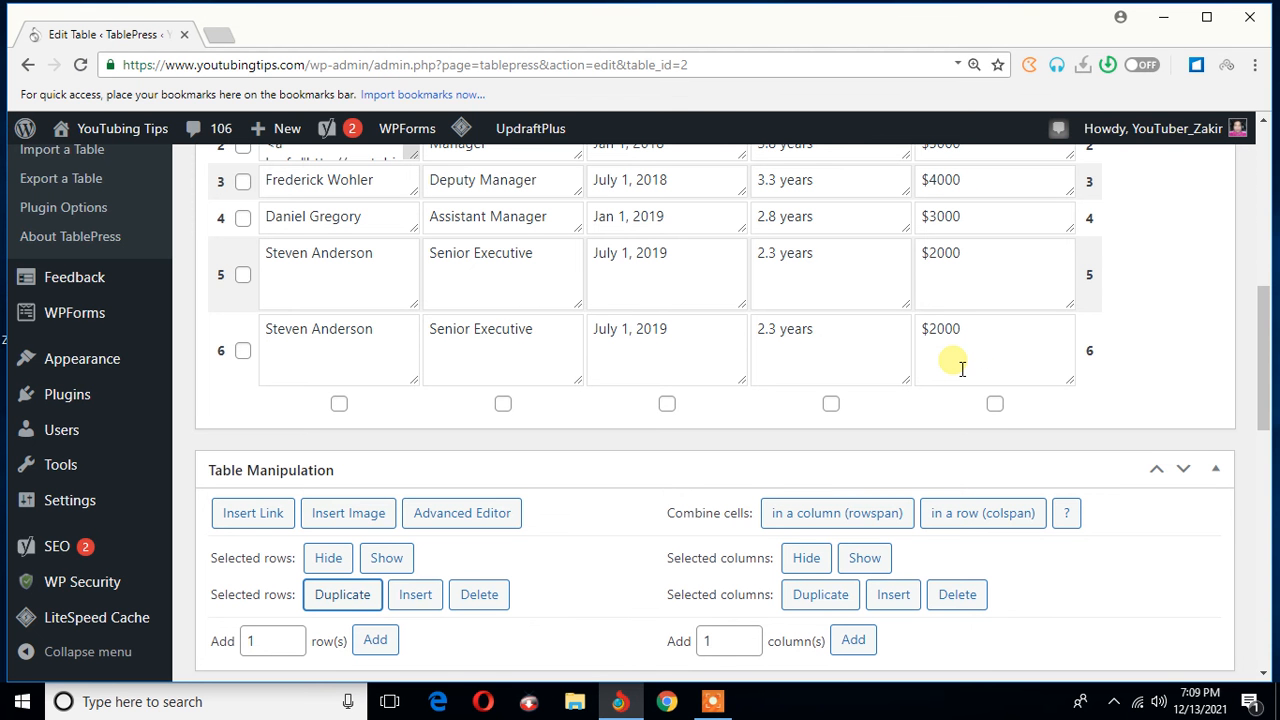
Step: Duplicate column E (Monthly Salary) and check the copied column in the table content
click(999, 406)
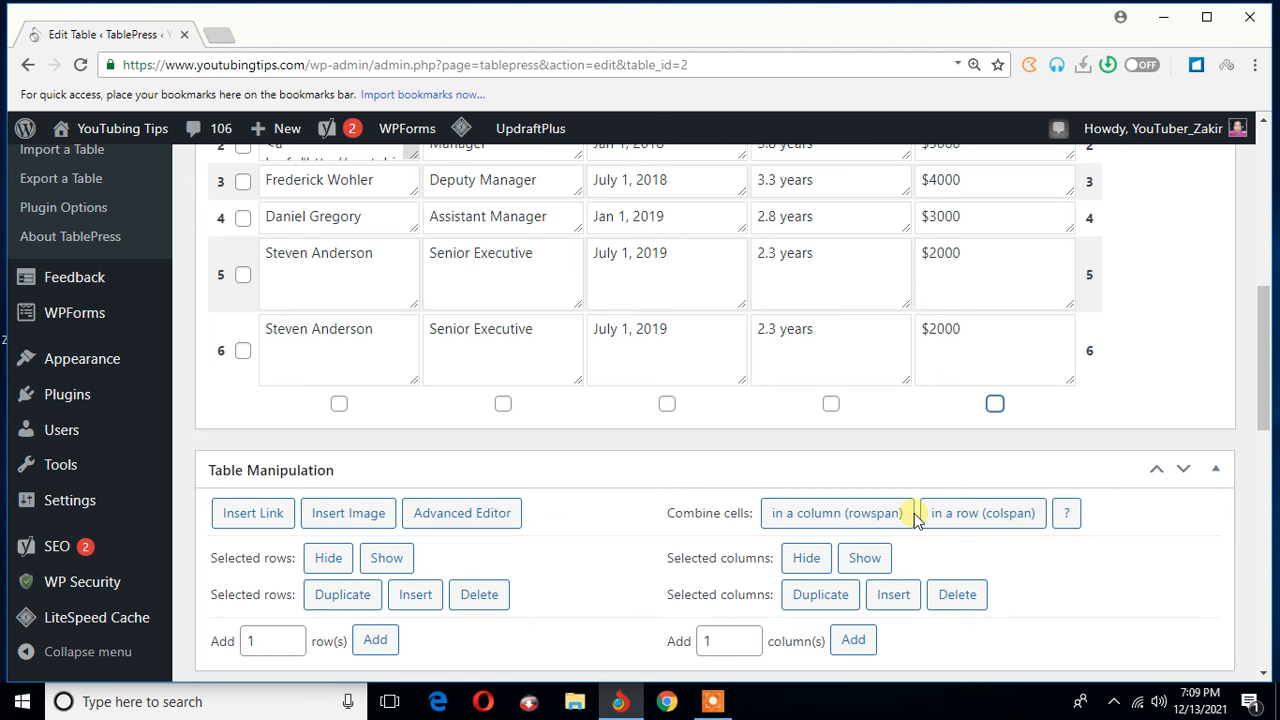
click(824, 600)
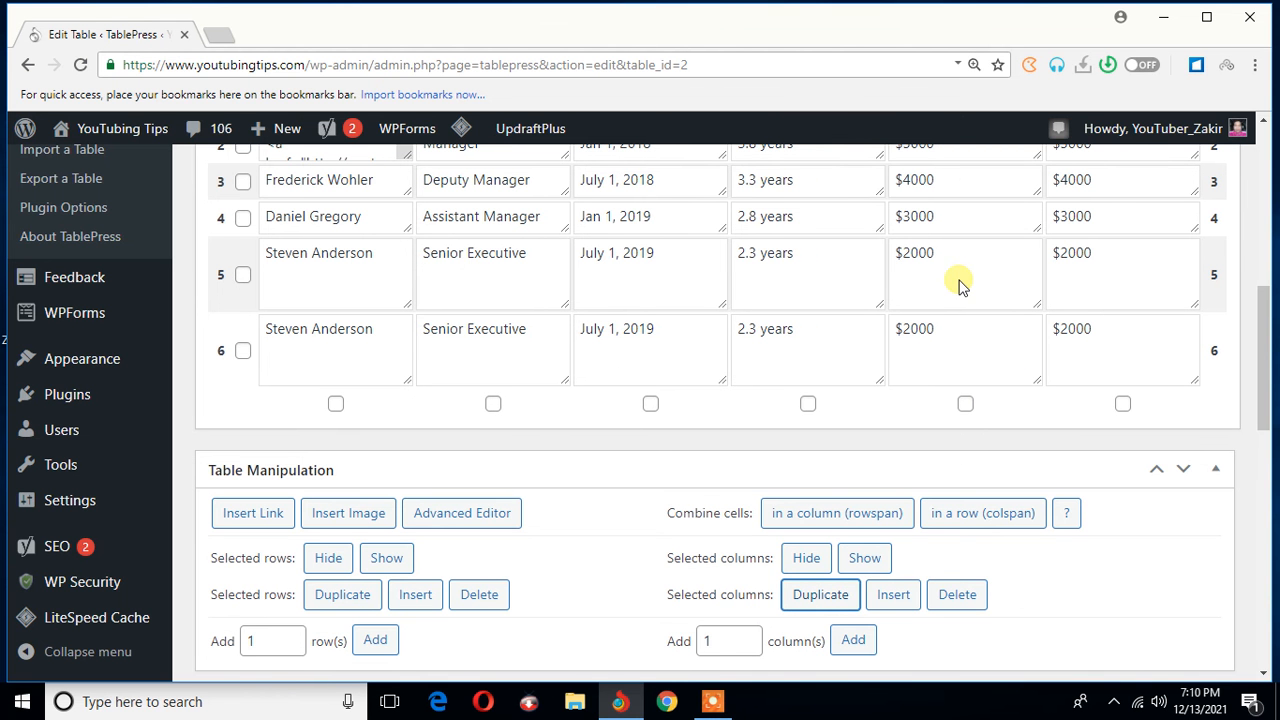
scroll(969, 288, up, 3)
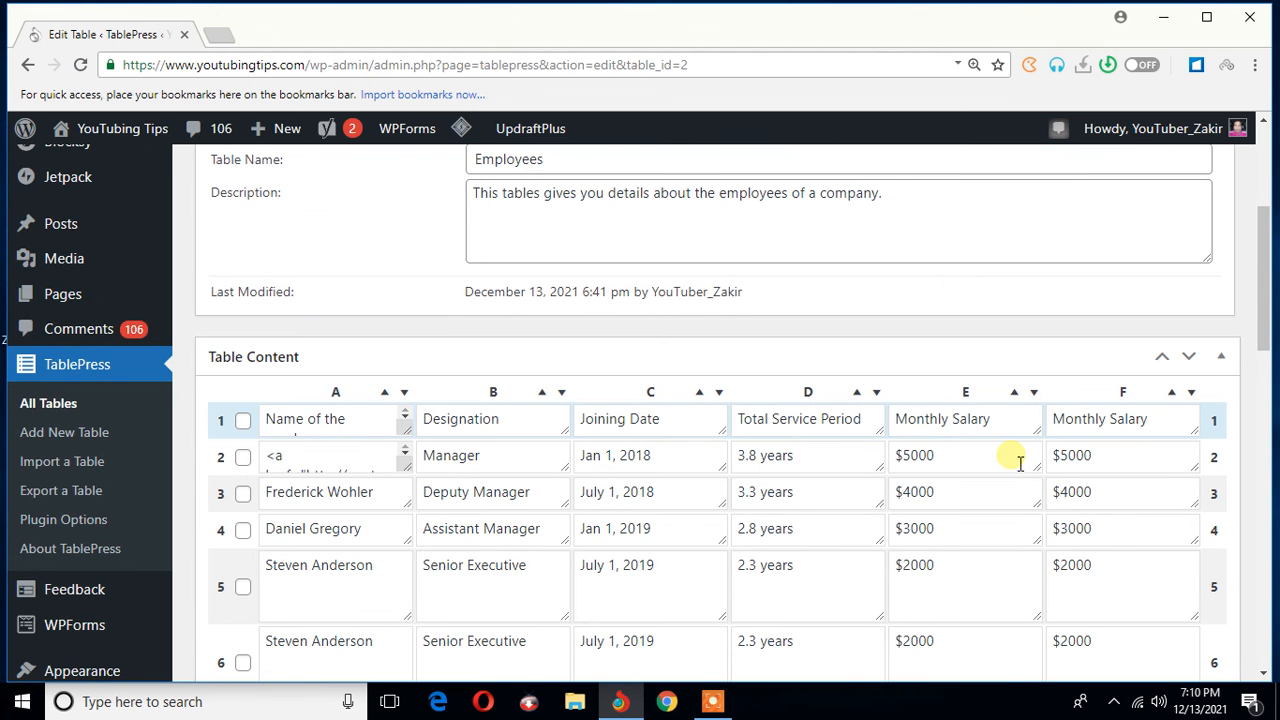
Step: Delete the duplicated Senior Executive row 6 and the duplicated Monthly Salary column F from the Employees table
scroll(996, 468, down, 1)
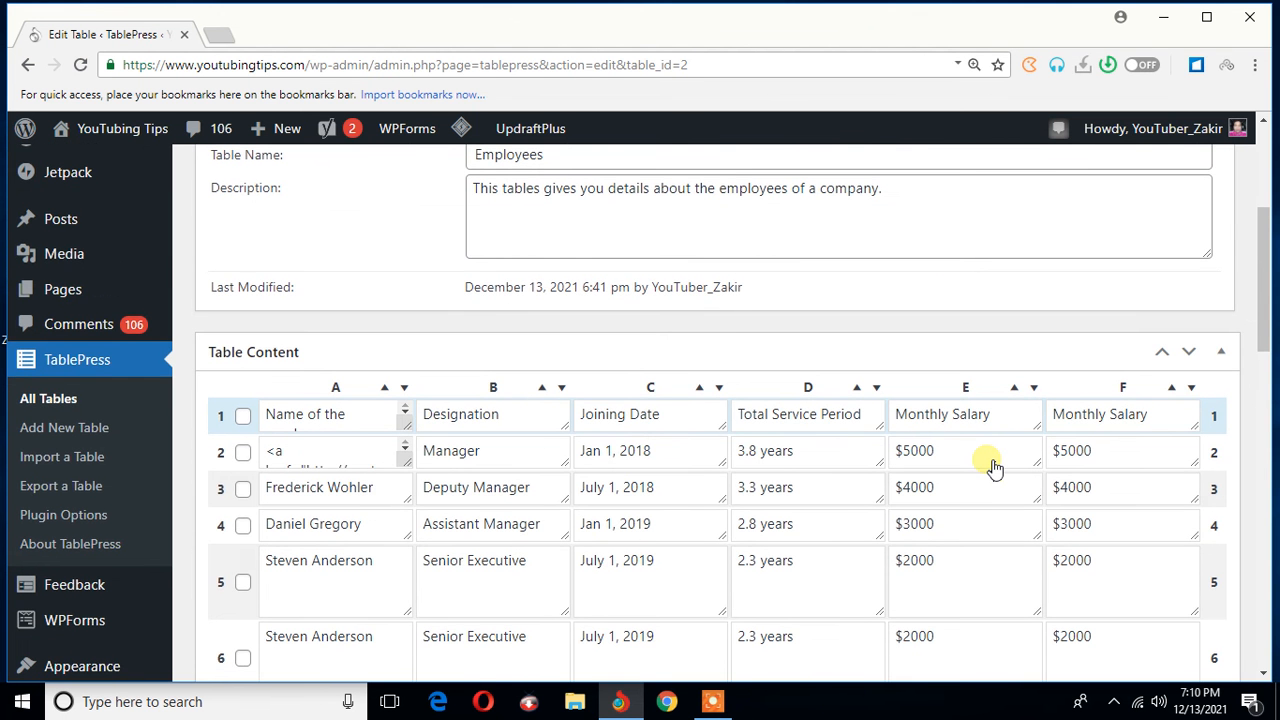
scroll(994, 468, down, 4)
scroll(950, 495, up, 2)
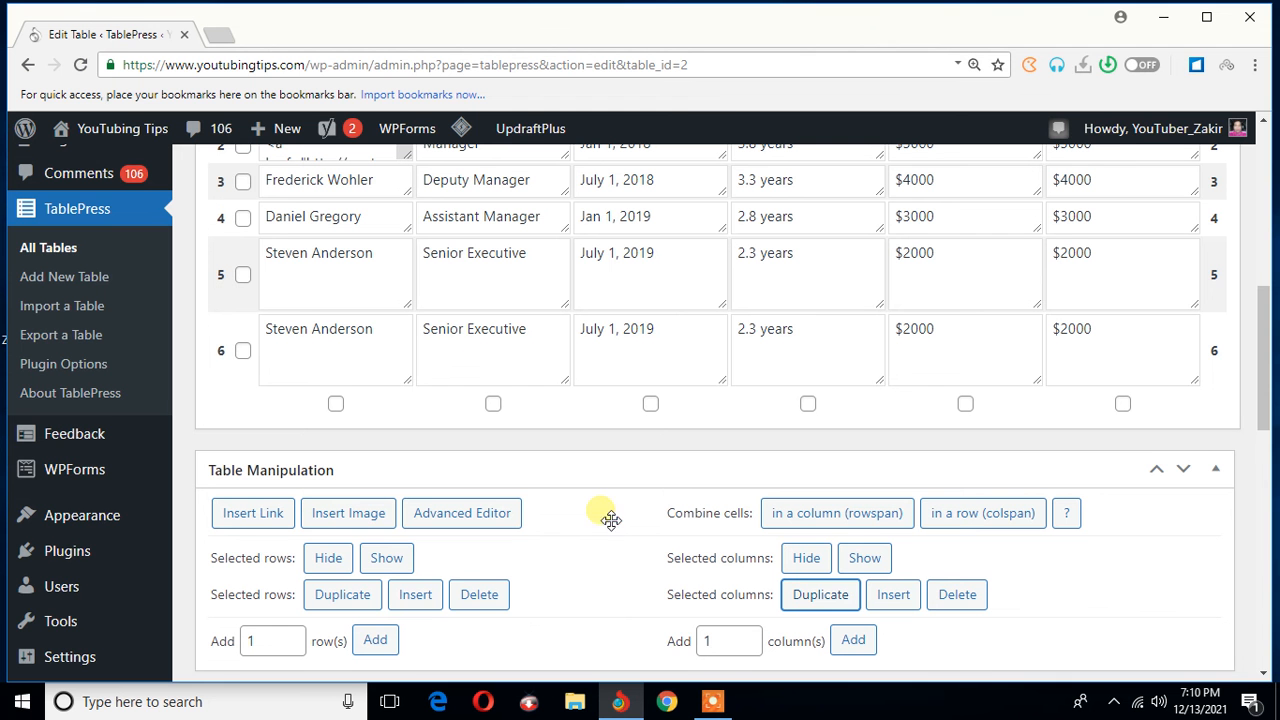
click(246, 351)
key(space)
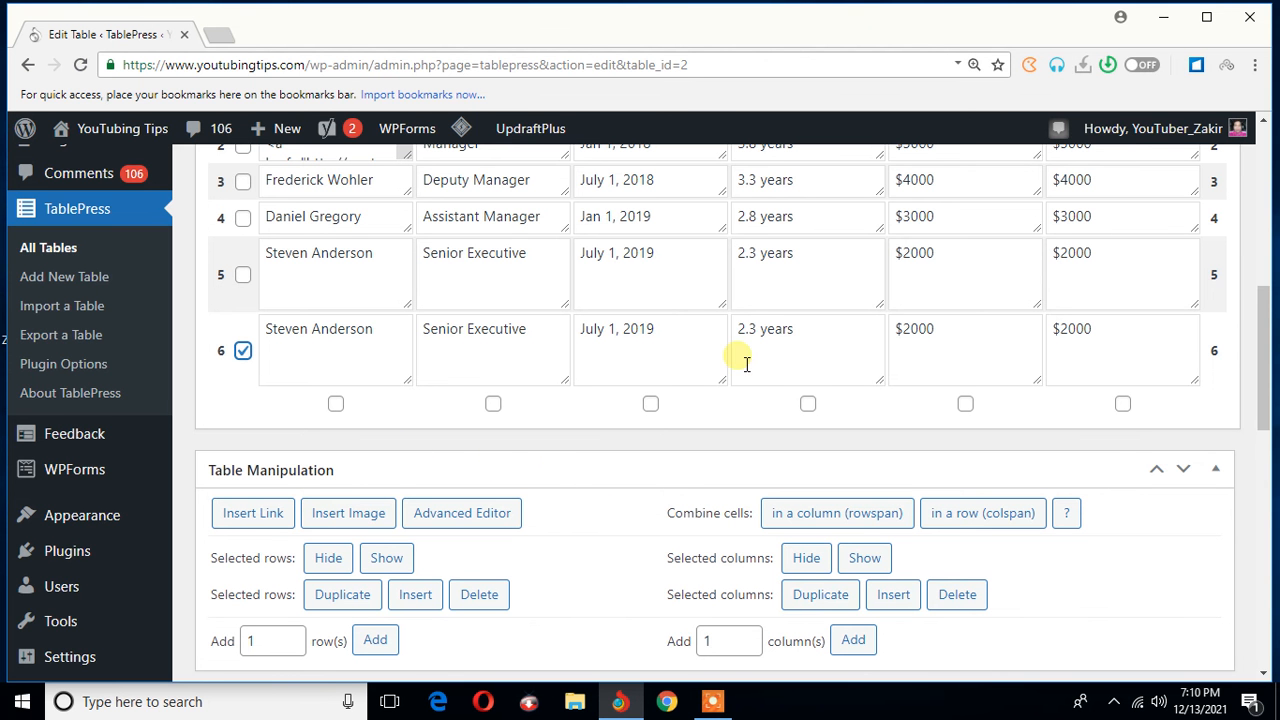
click(1124, 406)
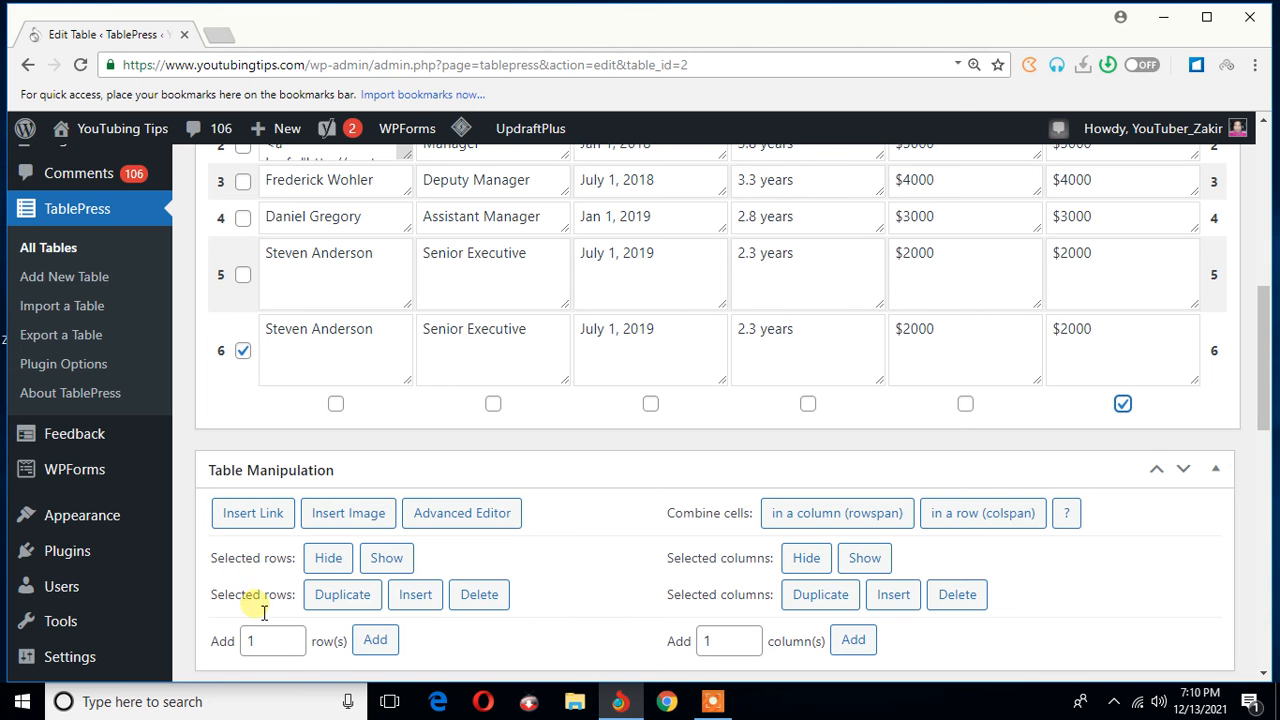
click(489, 598)
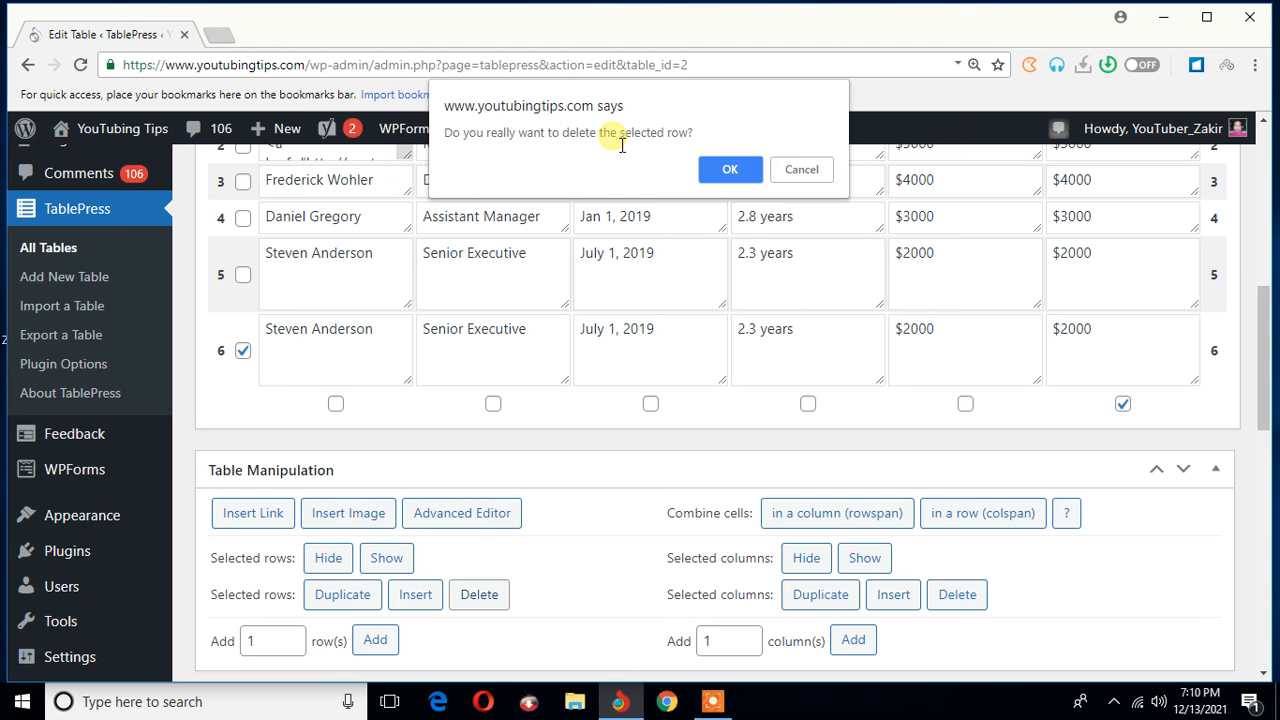
click(727, 172)
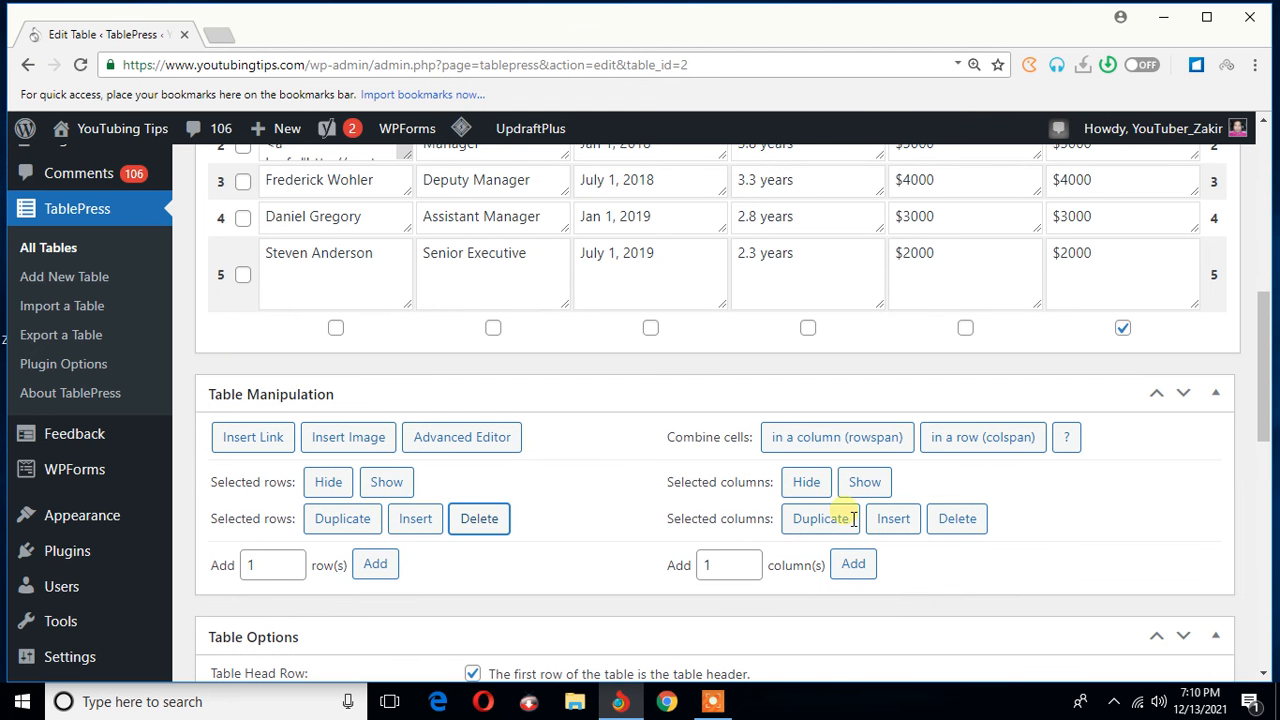
click(955, 520)
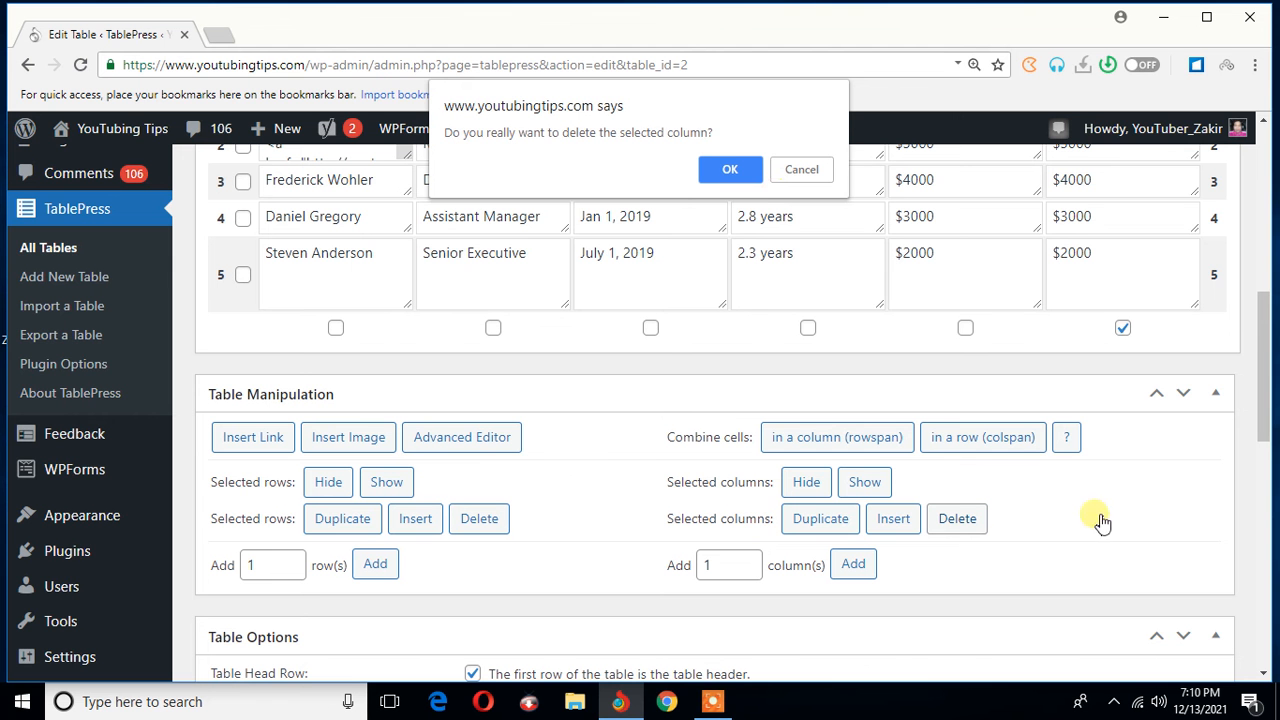
click(734, 168)
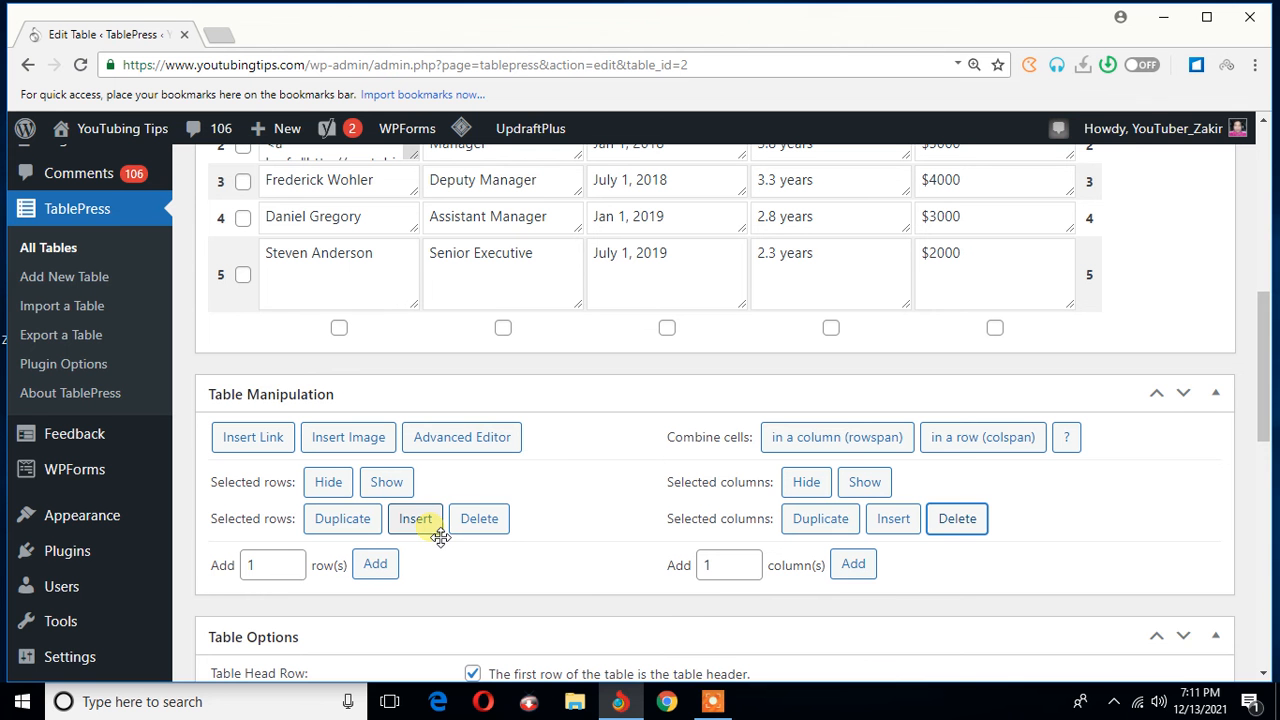
click(709, 700)
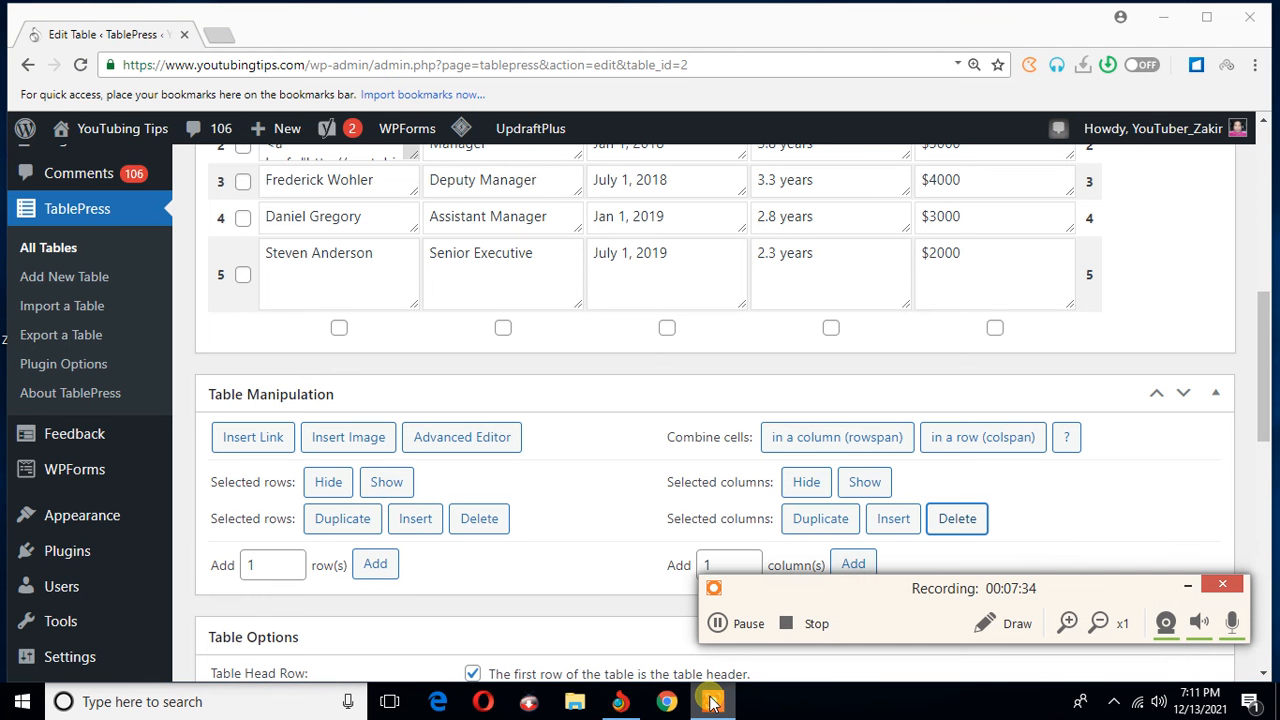
click(1189, 588)
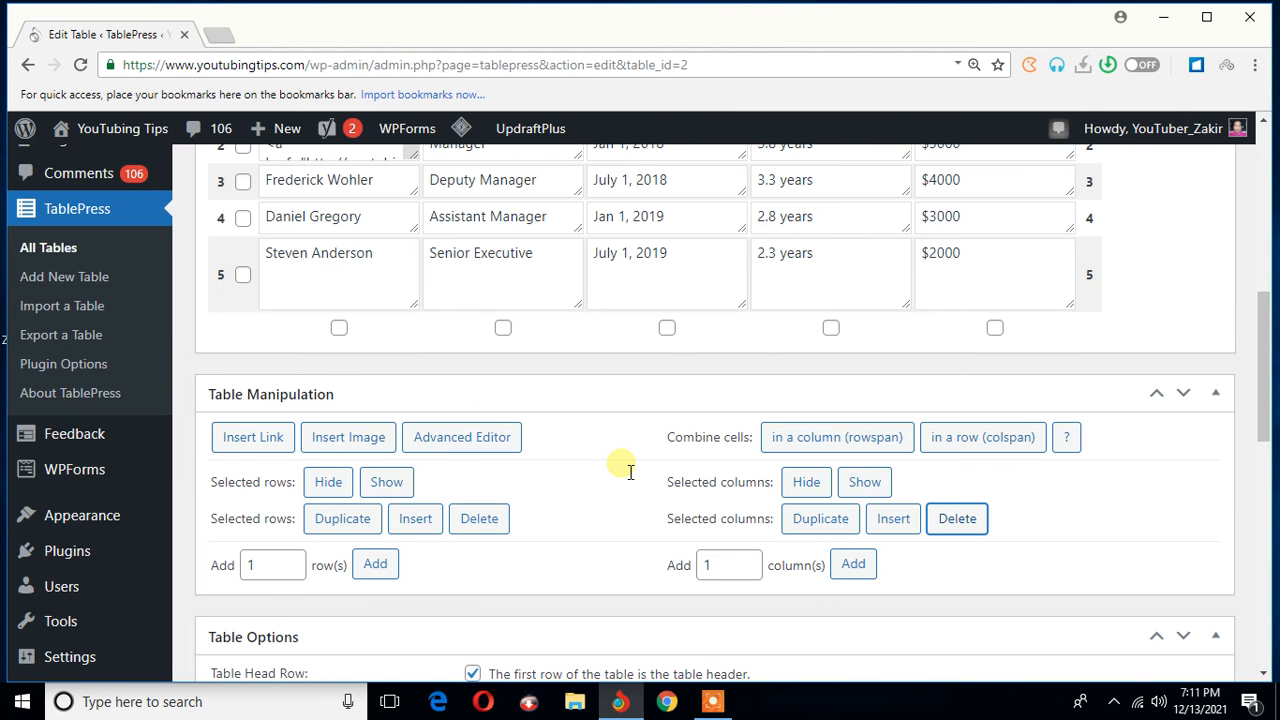
Step: Insert an empty row above row 4, the Assistant Manager's row, and an empty column before column C (Joining Date)
scroll(630, 471, up, 2)
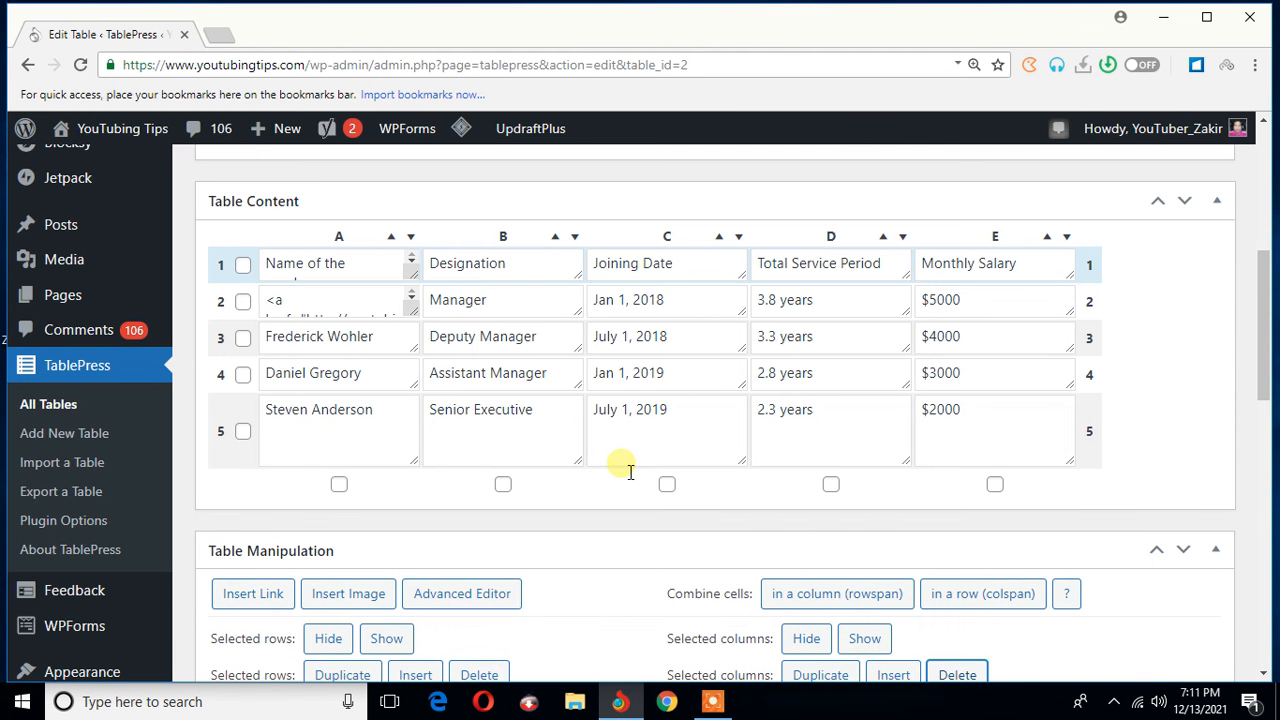
click(243, 375)
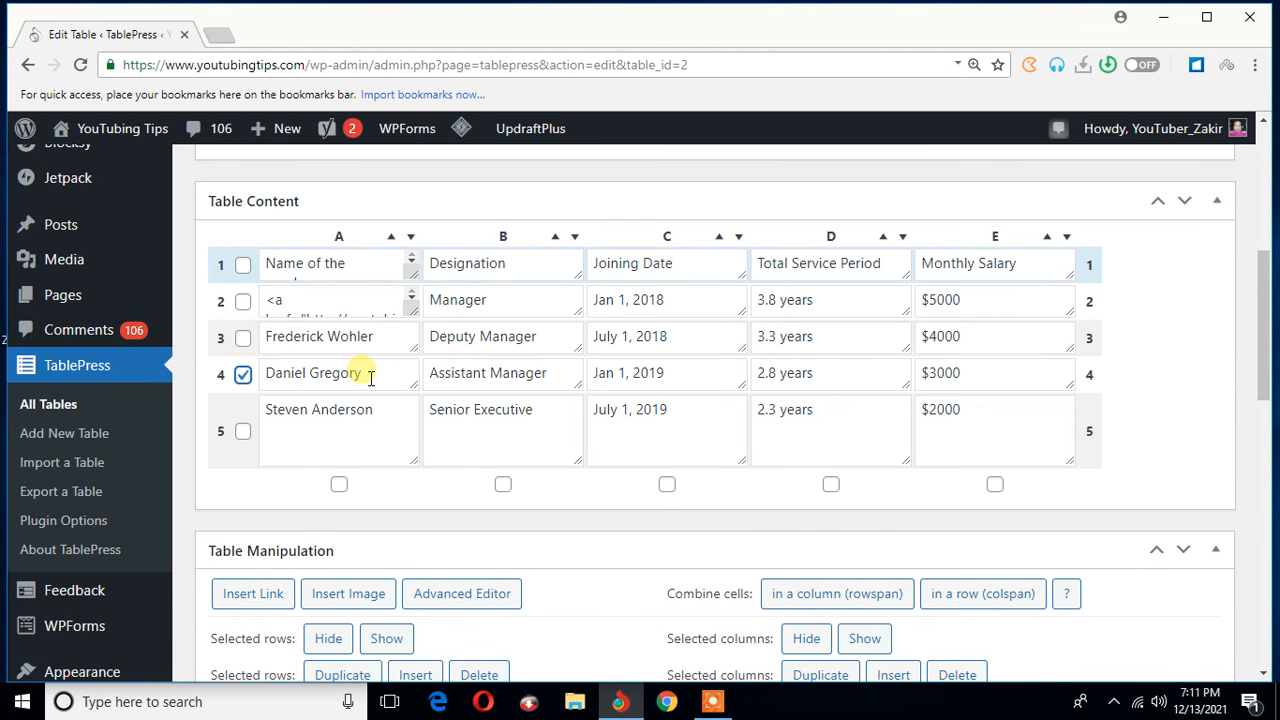
click(668, 486)
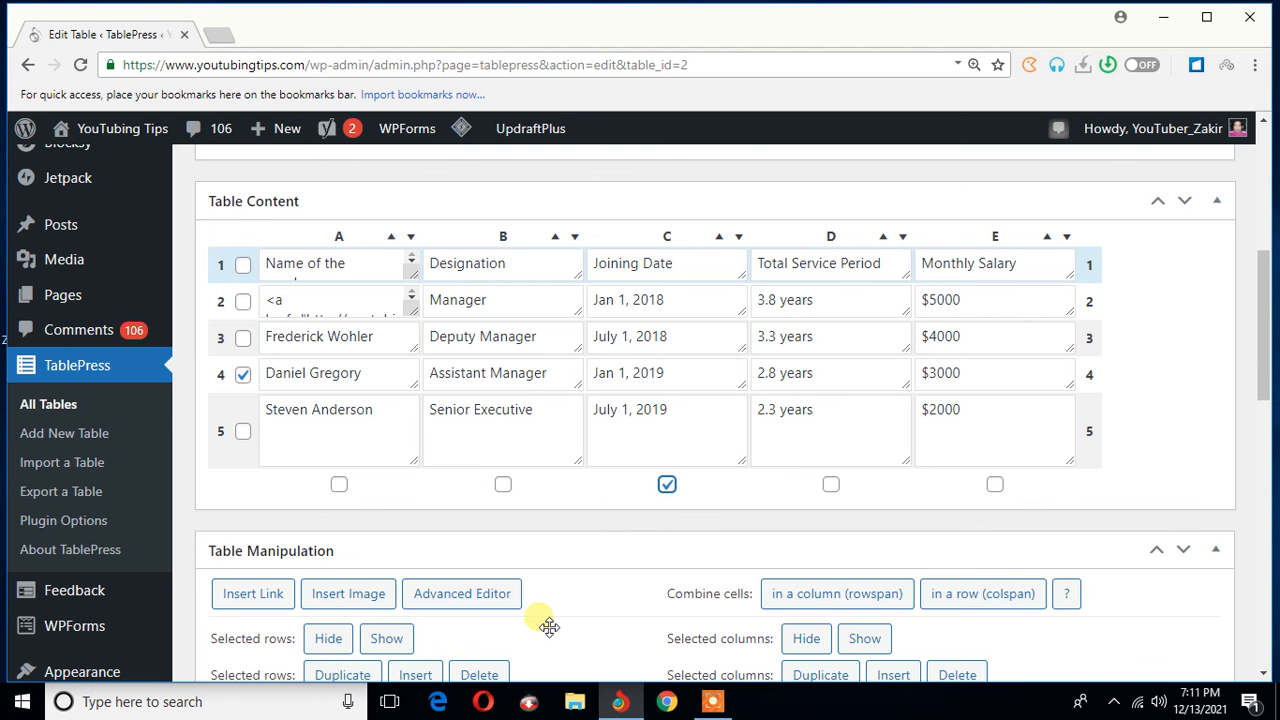
scroll(566, 588, down, 2)
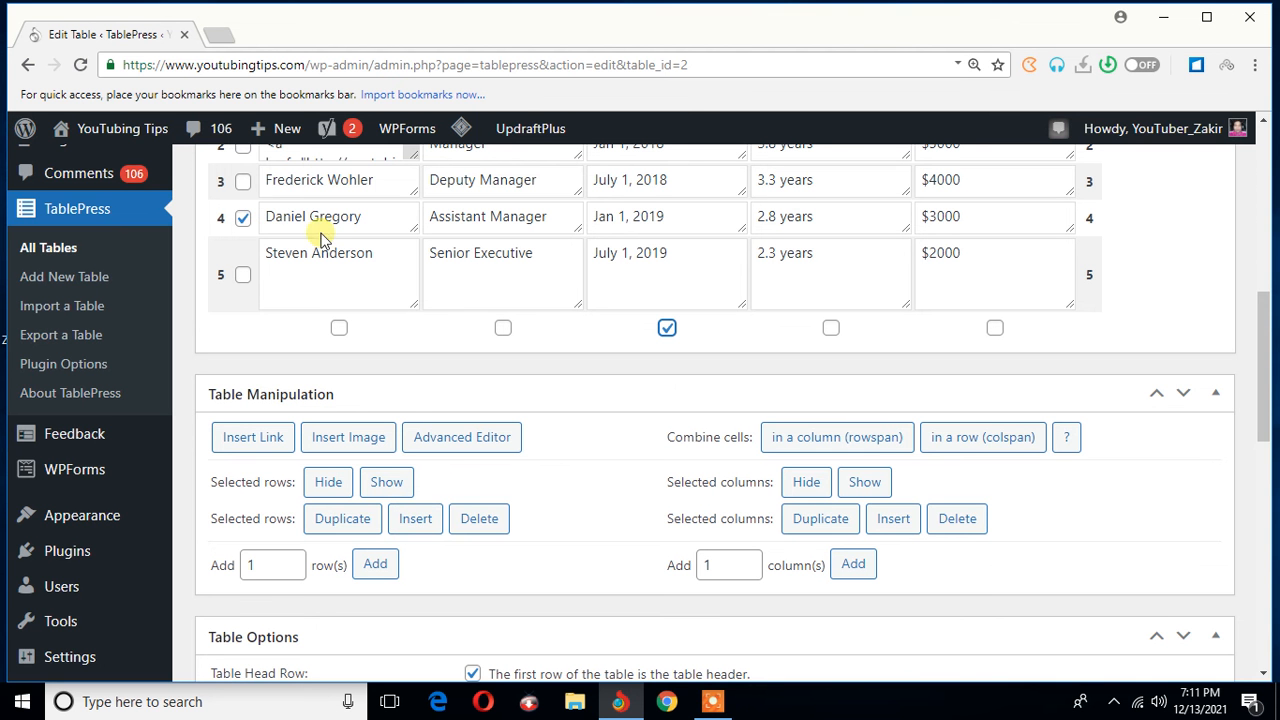
click(417, 520)
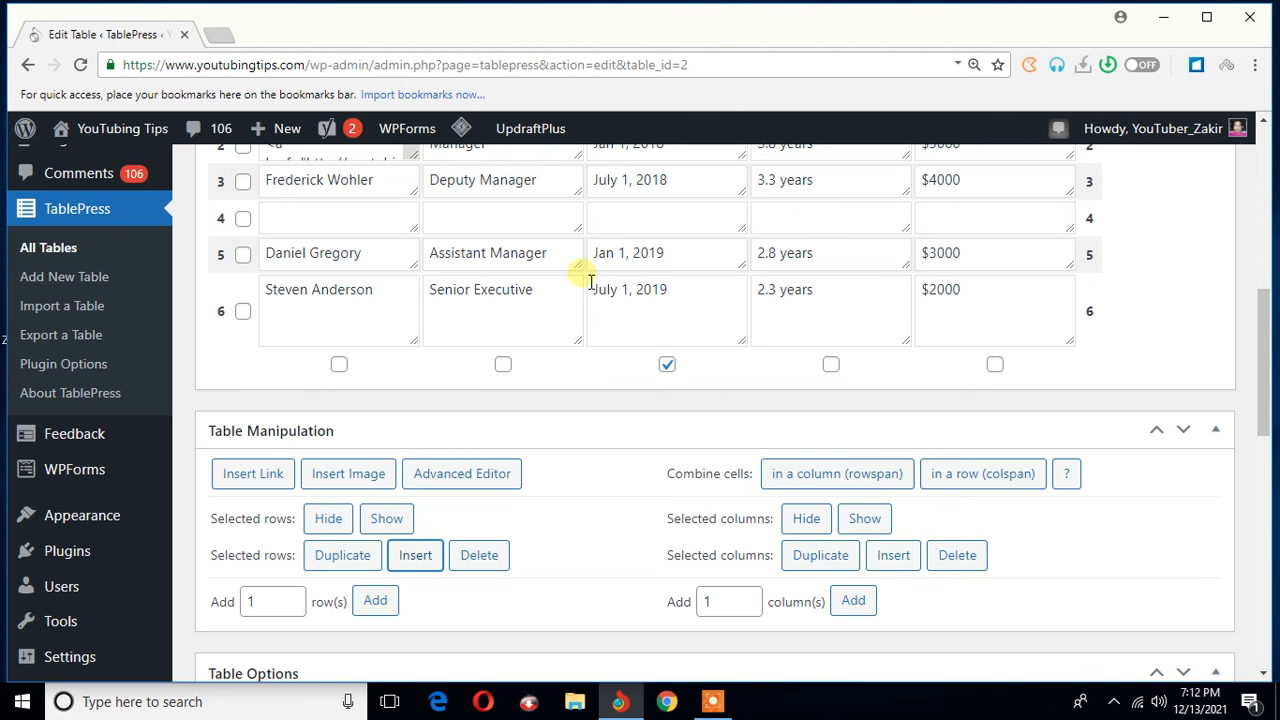
click(893, 555)
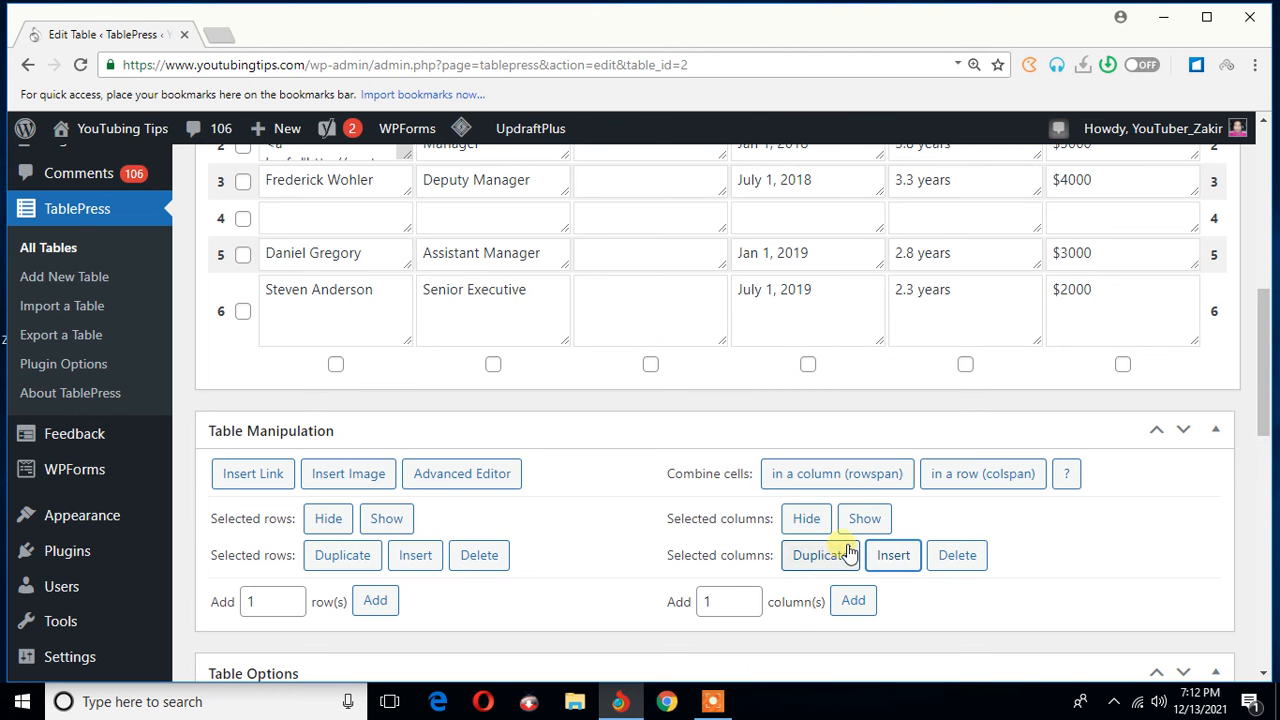
click(713, 703)
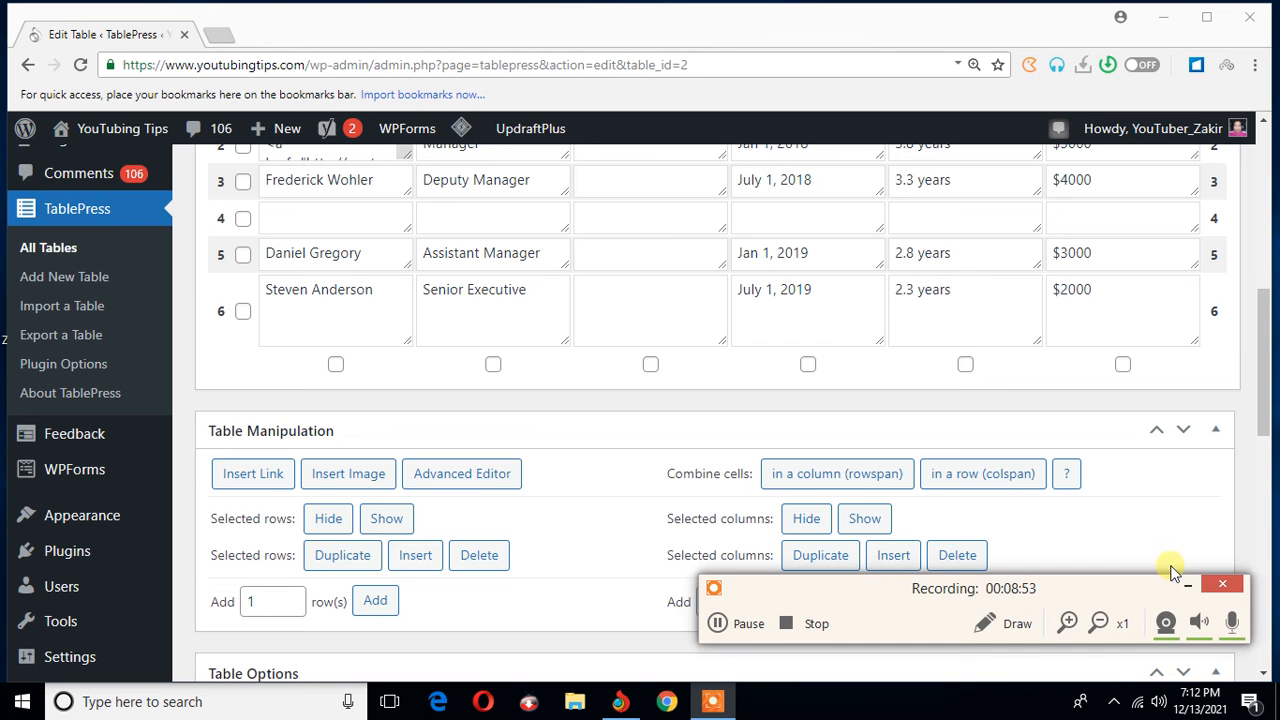
click(1185, 590)
Step: Delete the empty row 4 and the empty column C from the table
click(243, 218)
click(650, 364)
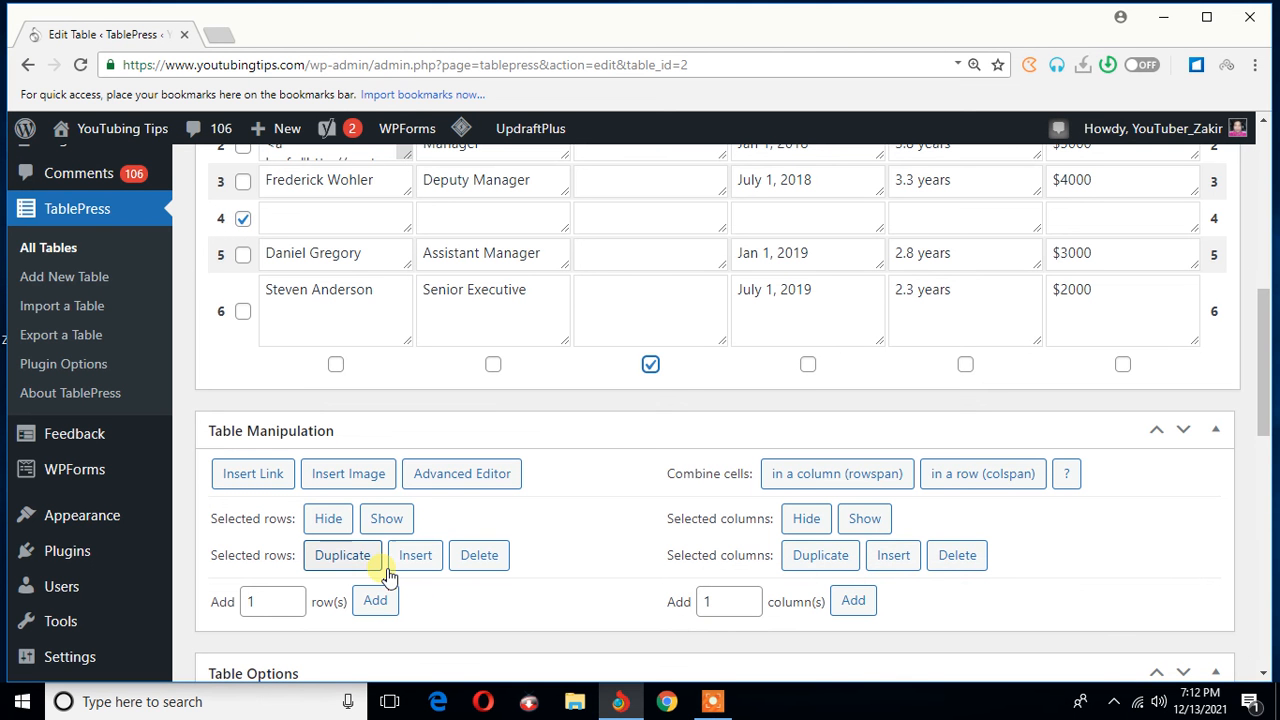
click(479, 556)
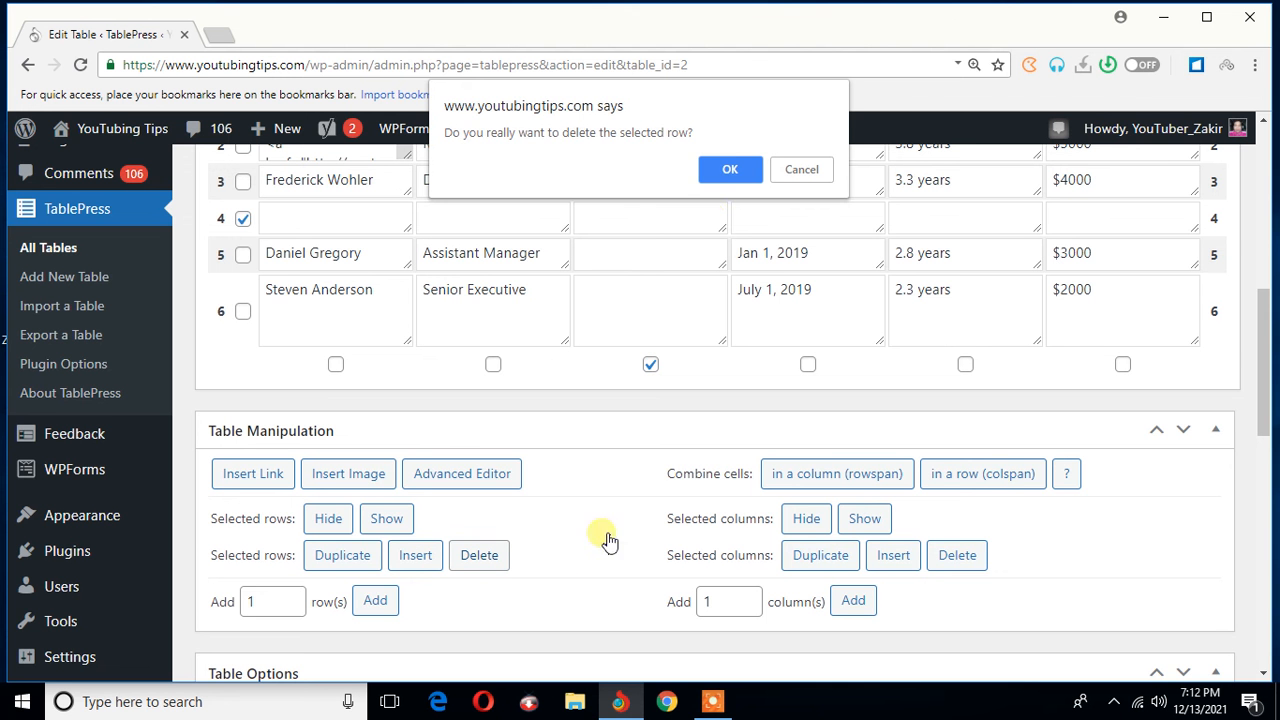
click(733, 170)
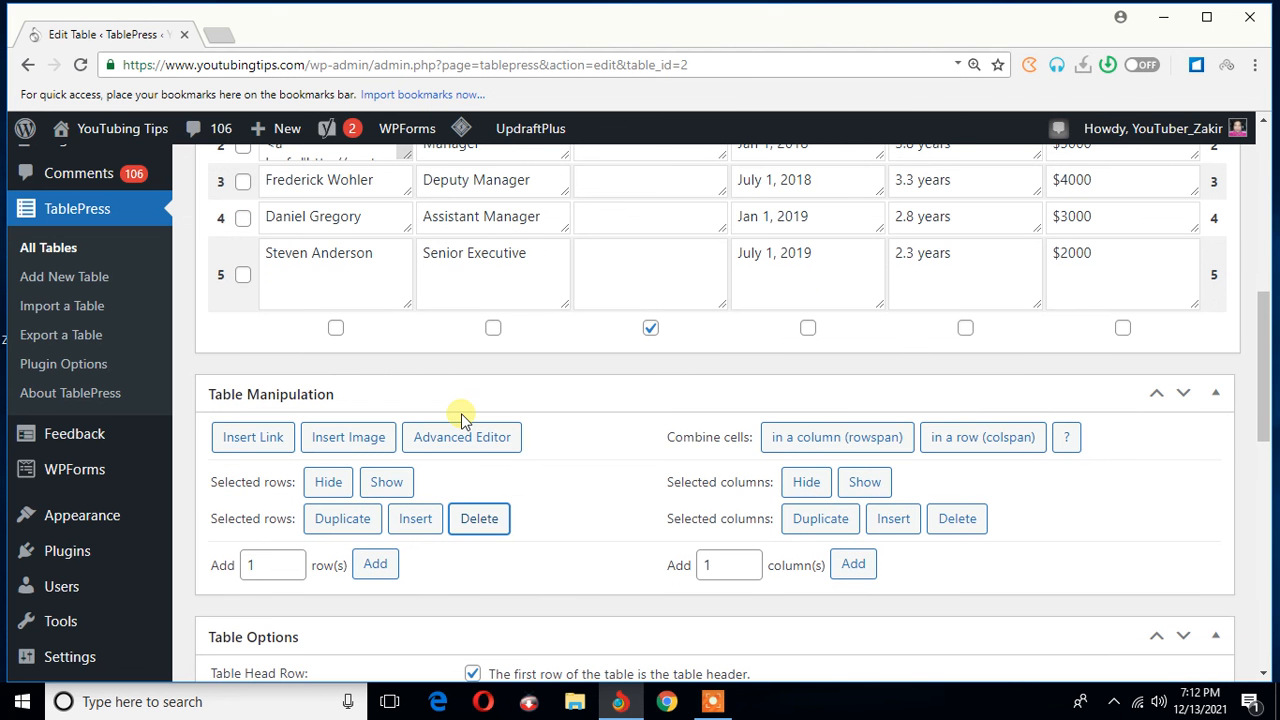
click(941, 530)
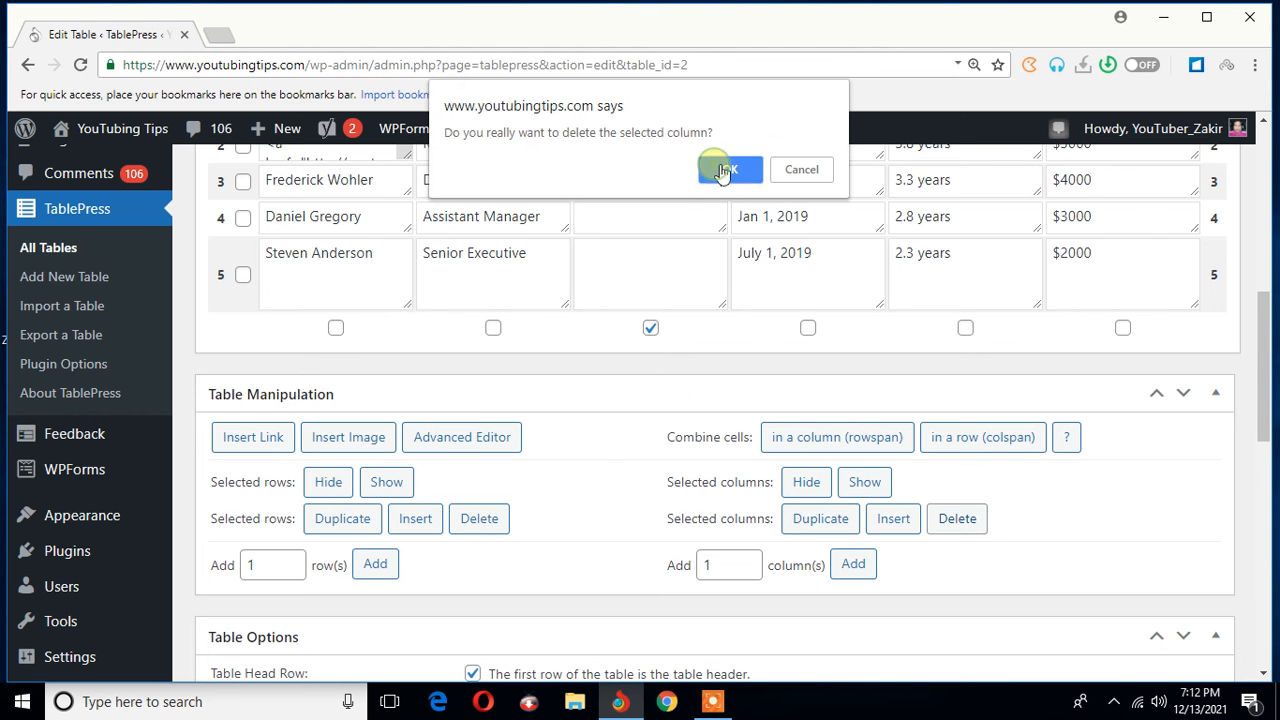
click(725, 171)
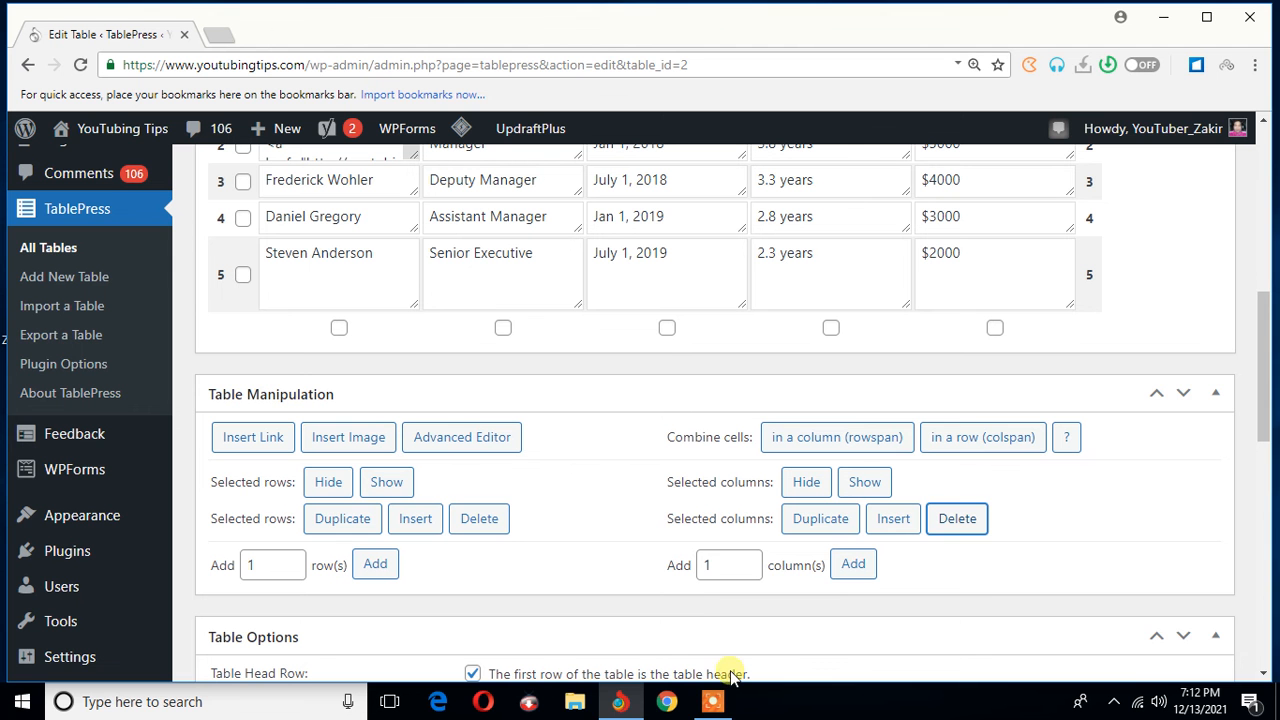
click(713, 701)
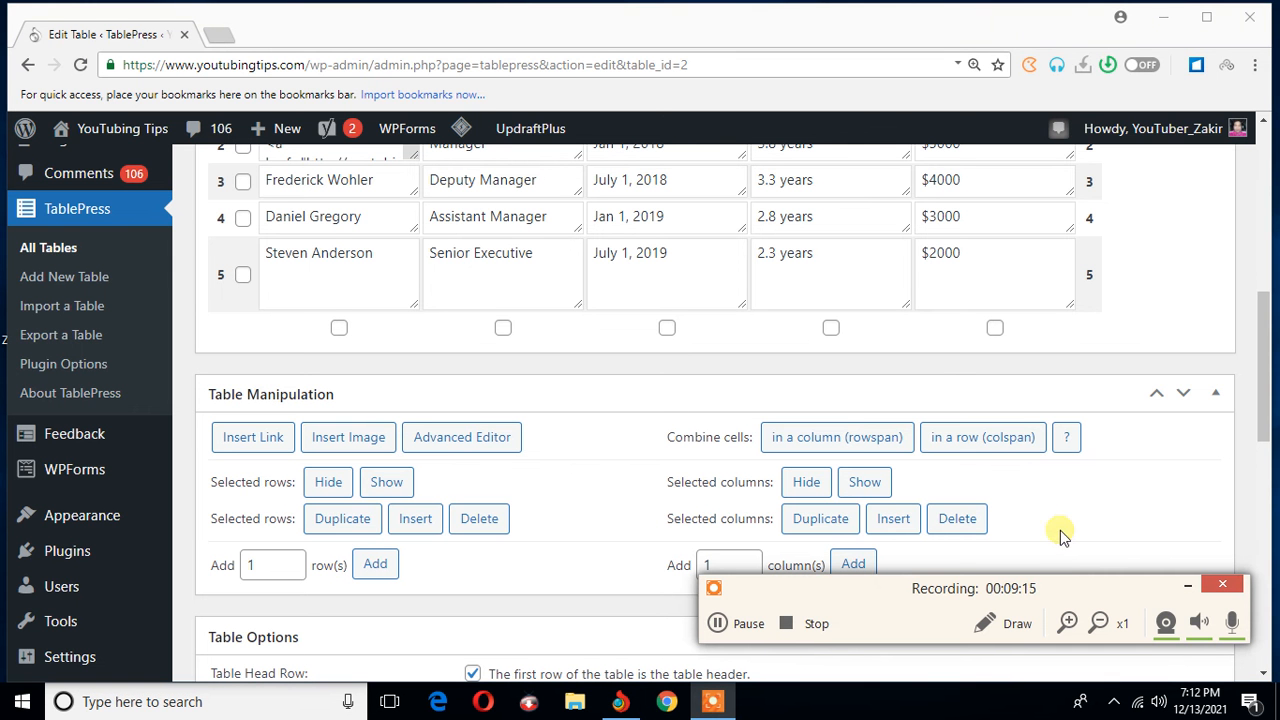